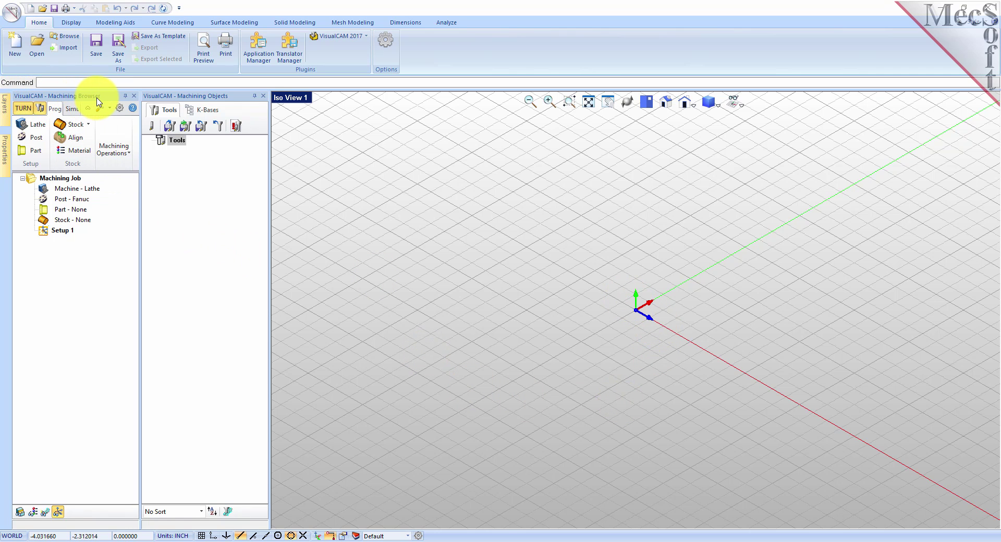
Close the Machining Browser and Machining Objects windows, and load the TURN module again
click(263, 96)
click(133, 96)
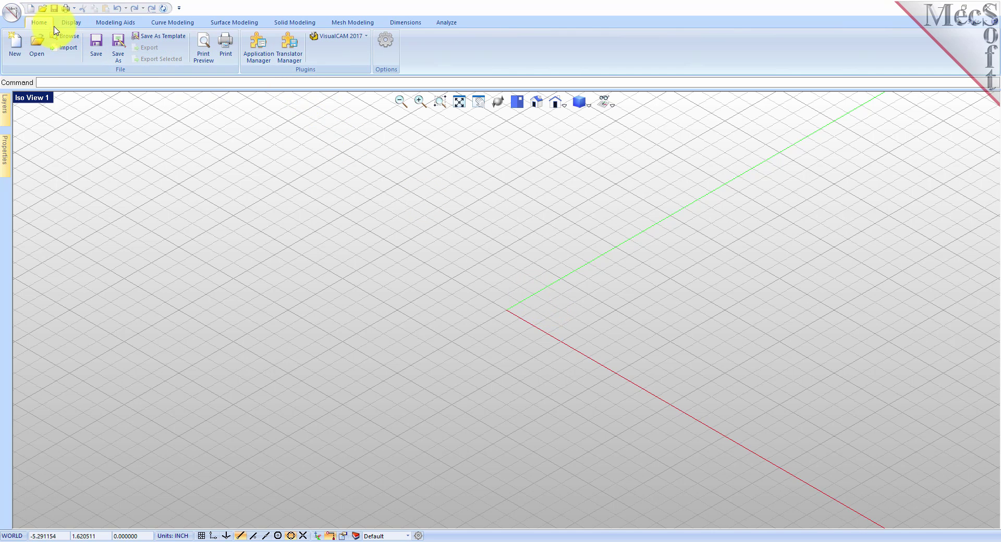
click(367, 37)
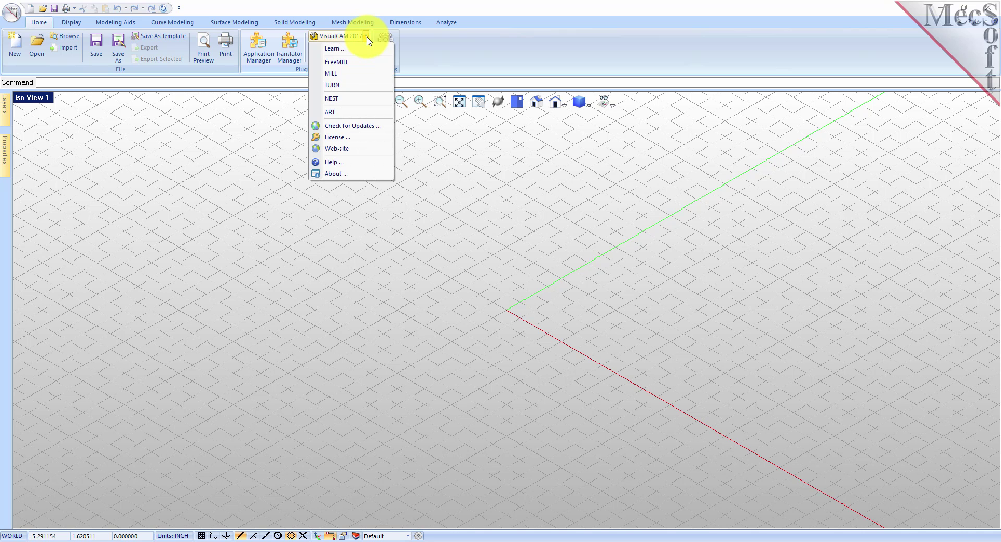
click(357, 86)
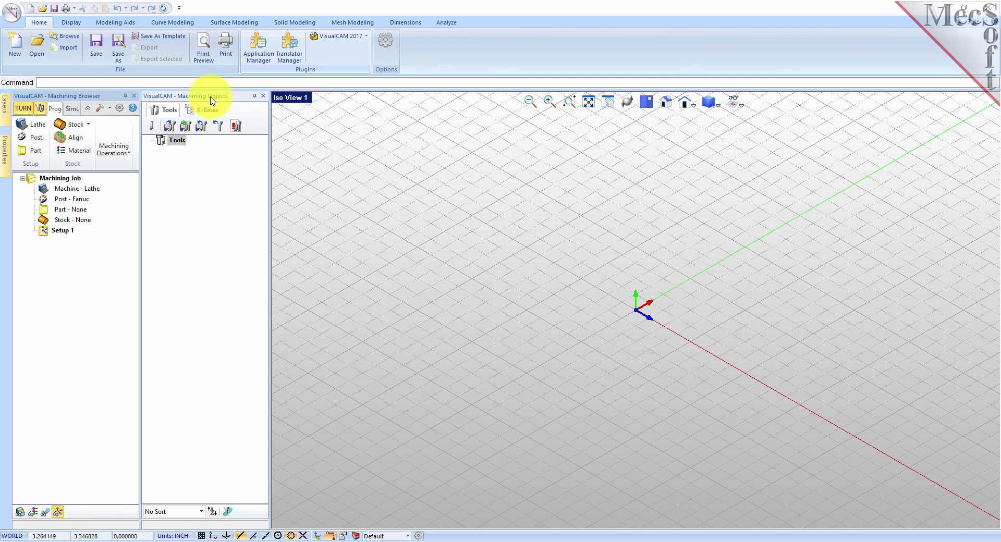
Dock the Machining Objects window beneath the Machining Browser, narrow both windows and make the browser taller
mouse_move(211, 98)
mouse_down()
mouse_move(237, 200)
mouse_move(380, 270)
mouse_move(647, 242)
mouse_move(495, 188)
mouse_move(442, 206)
mouse_move(388, 204)
mouse_move(324, 264)
mouse_move(157, 286)
mouse_move(163, 328)
mouse_move(127, 286)
mouse_move(175, 329)
mouse_move(190, 239)
mouse_move(189, 294)
mouse_move(141, 290)
mouse_move(175, 324)
mouse_move(141, 329)
mouse_move(130, 313)
mouse_move(142, 335)
mouse_up()
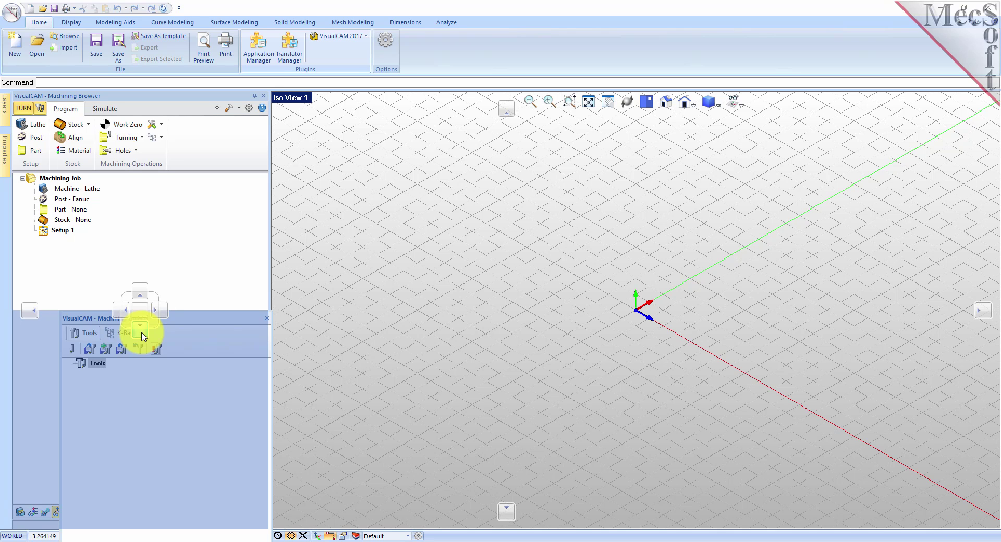
drag(142, 335, 144, 337)
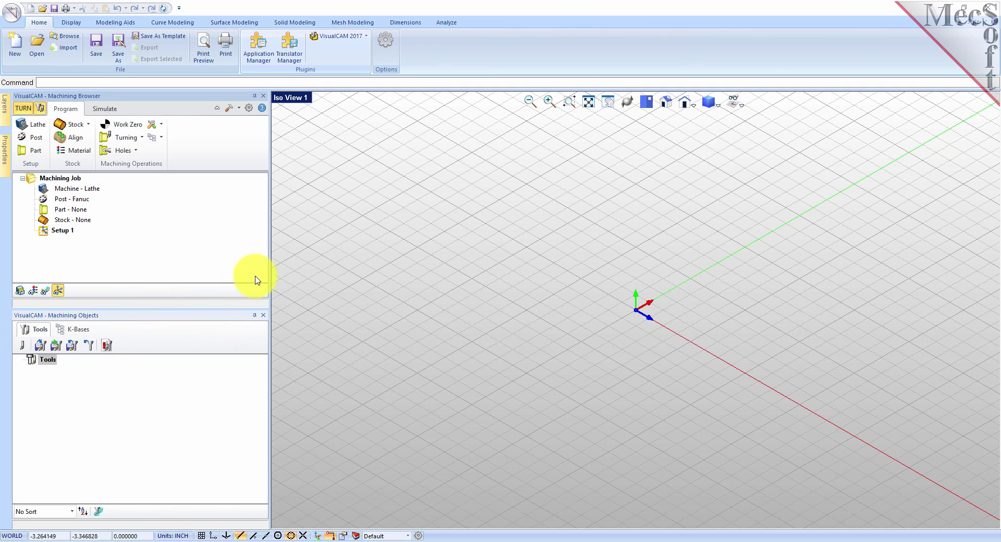
drag(267, 265, 181, 270)
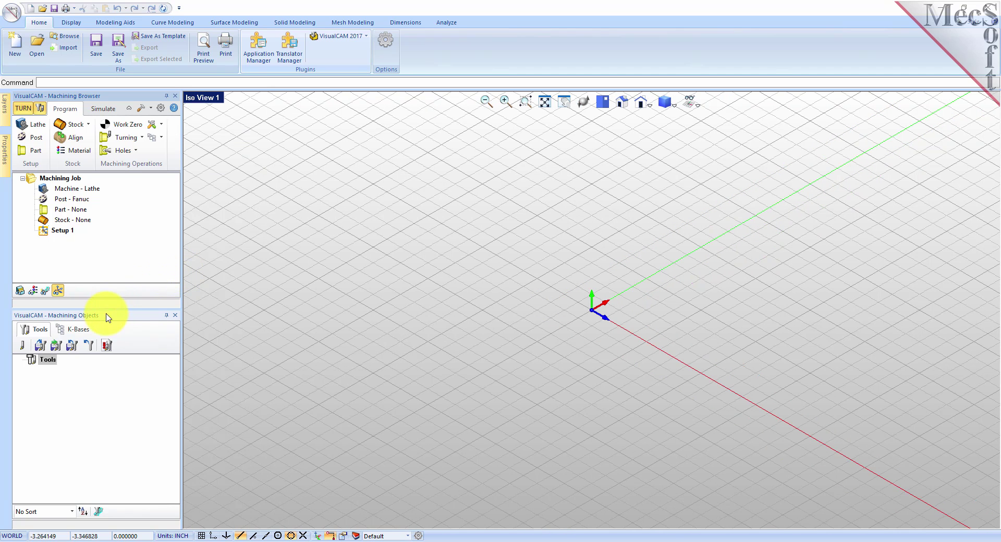
drag(113, 307, 116, 376)
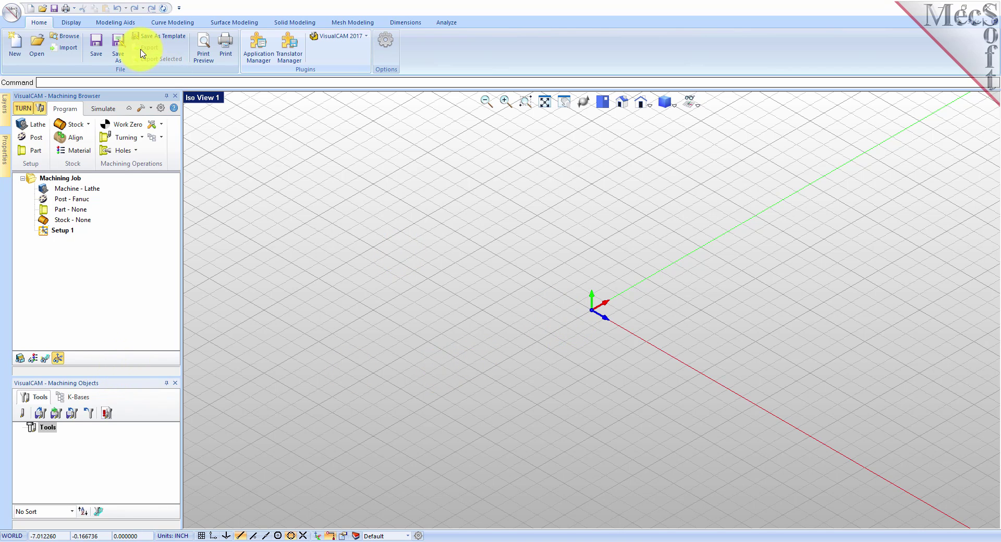
Open the TURNQuickStartTutorial.vcp part from the QuickStart folder and show it in isometric view
click(15, 19)
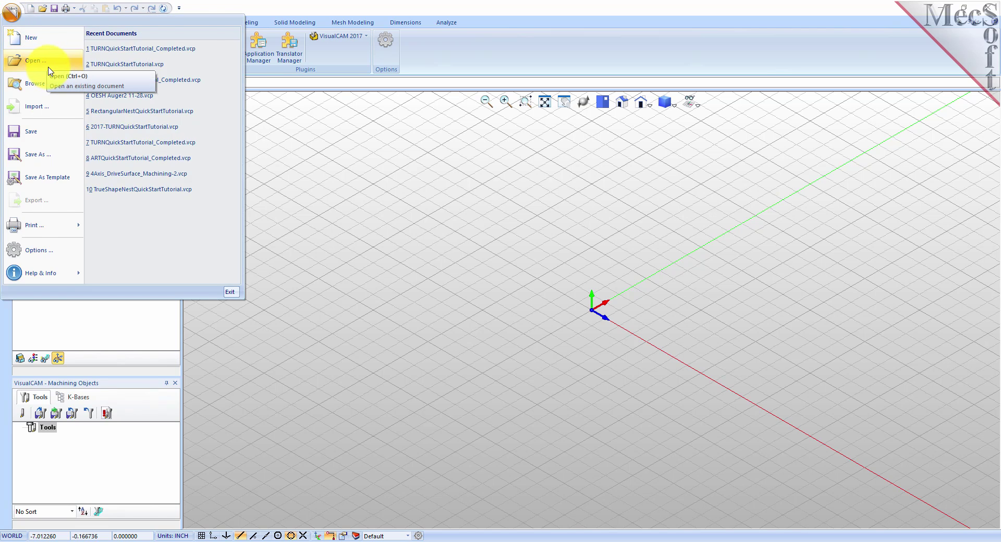
click(46, 66)
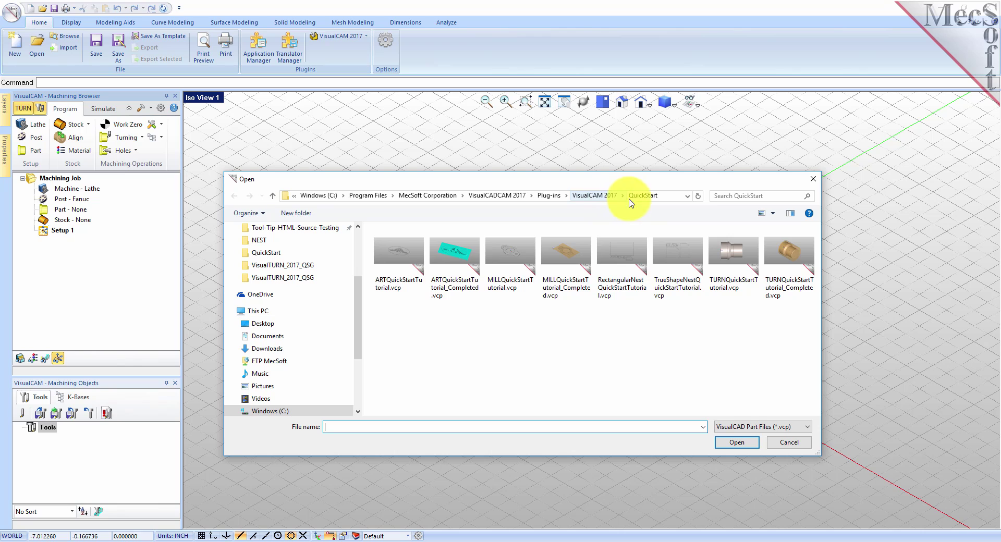
click(732, 289)
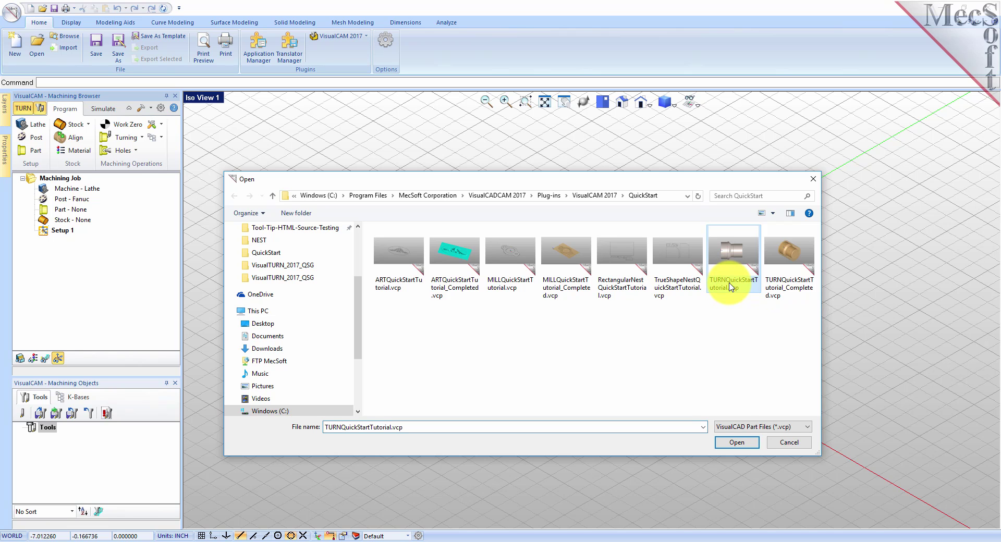
click(735, 443)
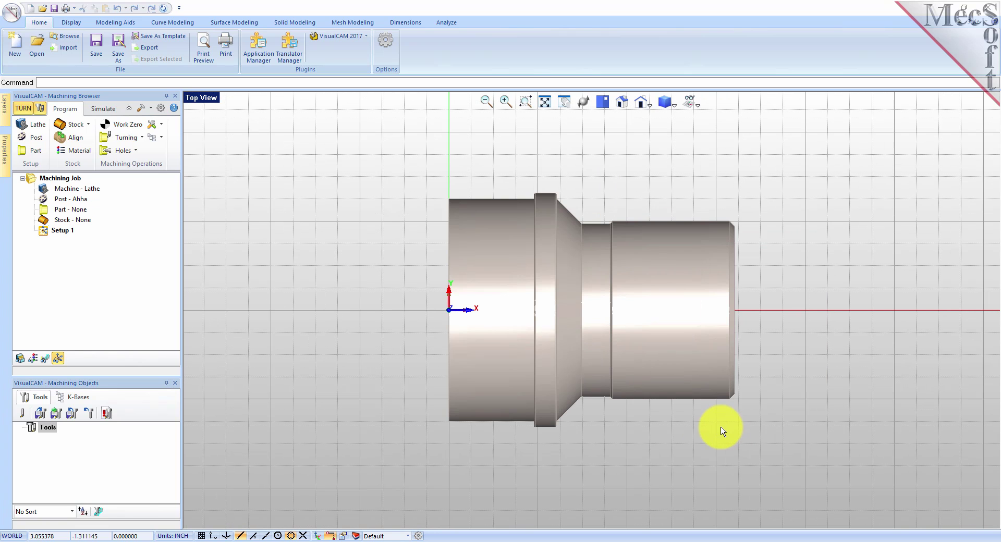
click(624, 106)
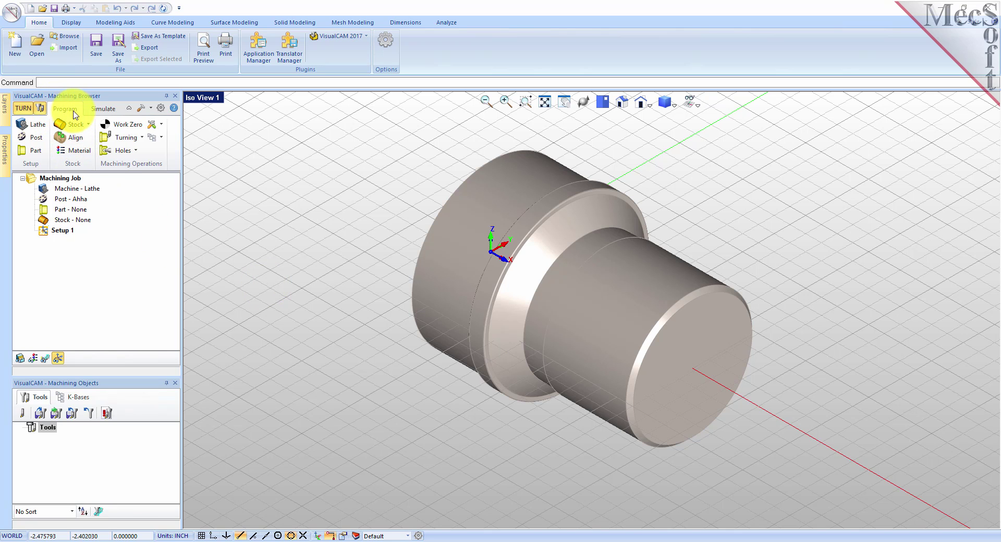
Set the lathe's maximum RPM to 10000 in the turning machine setup and select the machine entry in the job
click(38, 129)
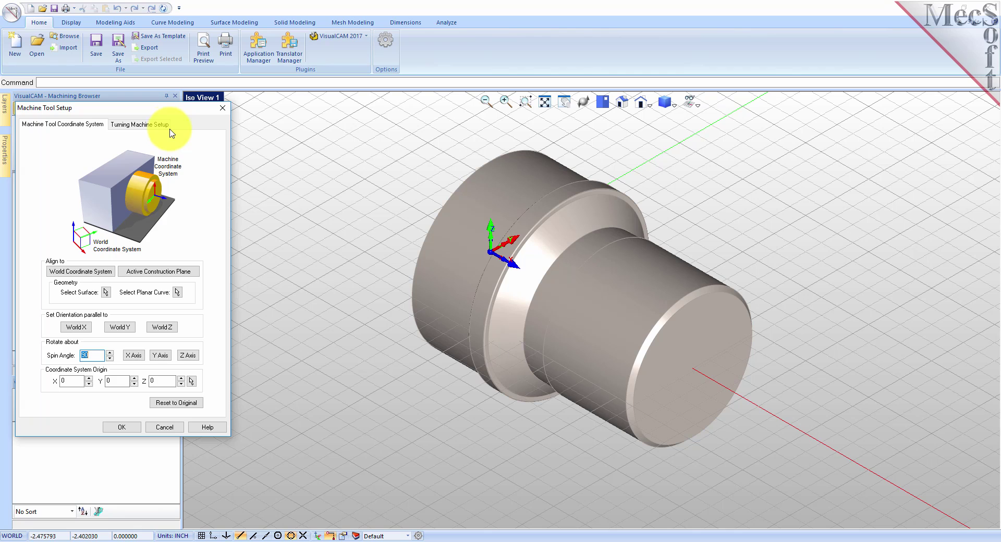
click(154, 124)
drag(94, 153, 75, 139)
text(10000)
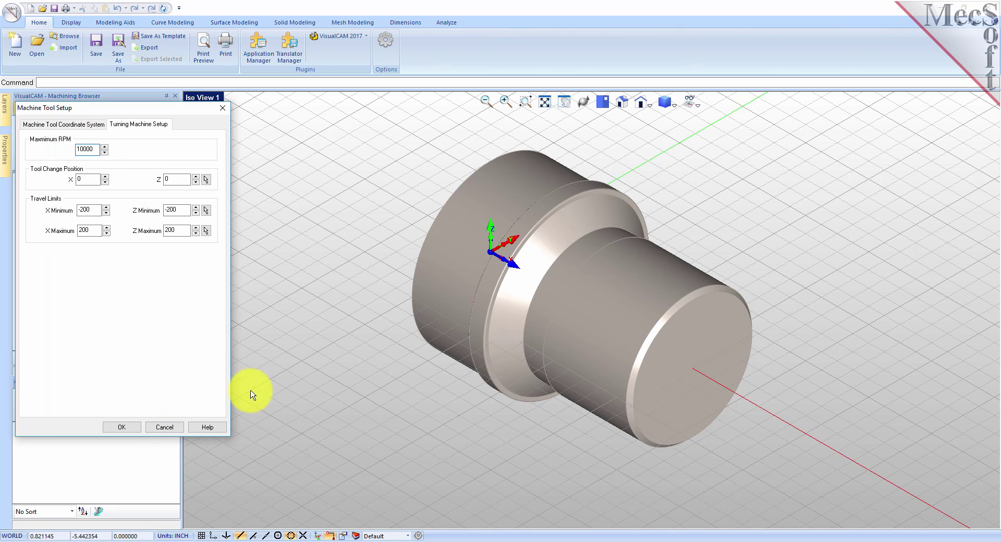
click(129, 427)
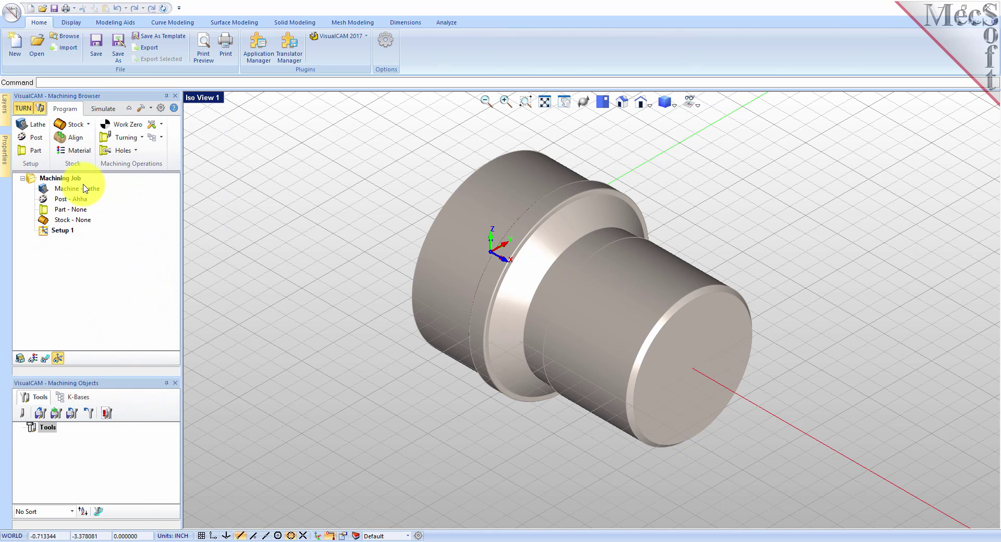
click(46, 191)
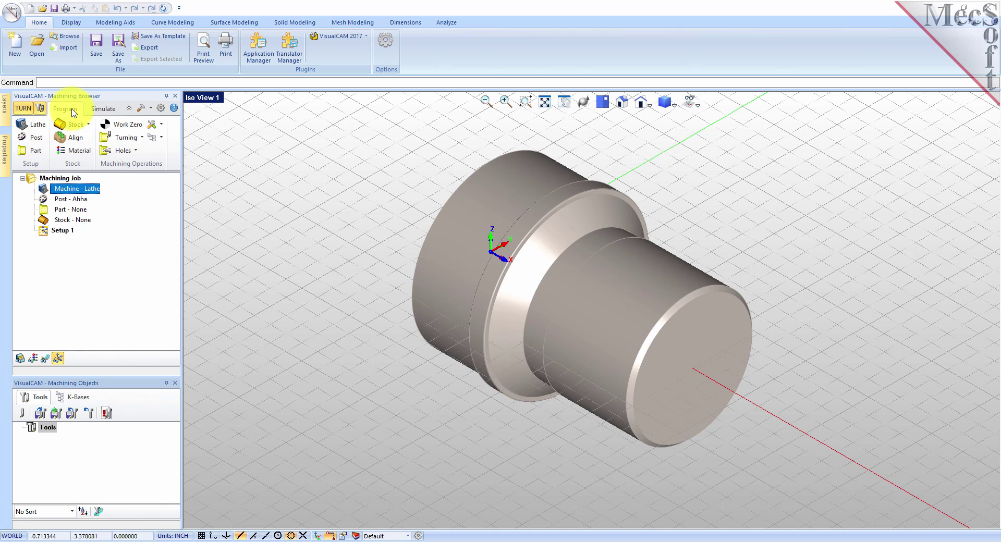
Set the current post processor to Fanuc with the posted file extension .nc, and select the post entry in the job
click(36, 137)
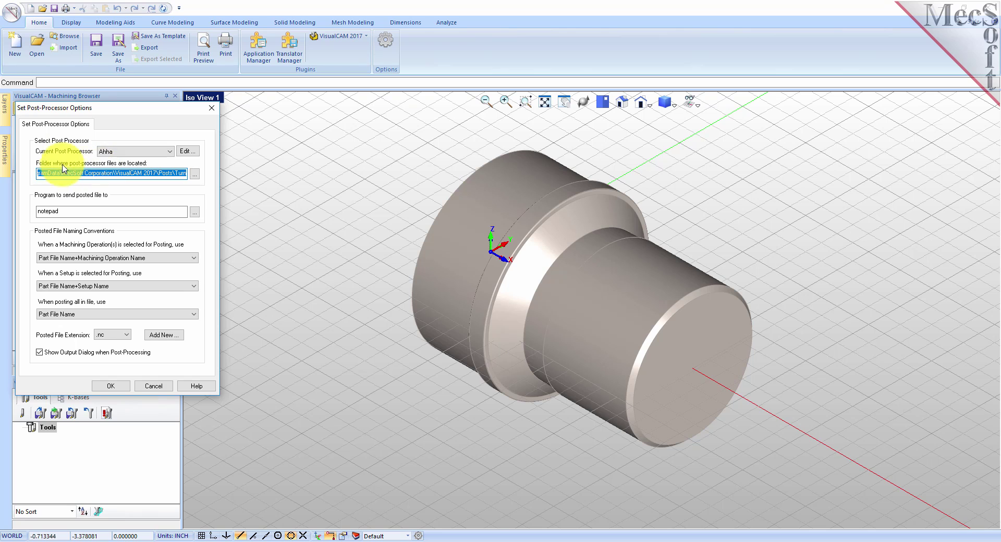
click(171, 152)
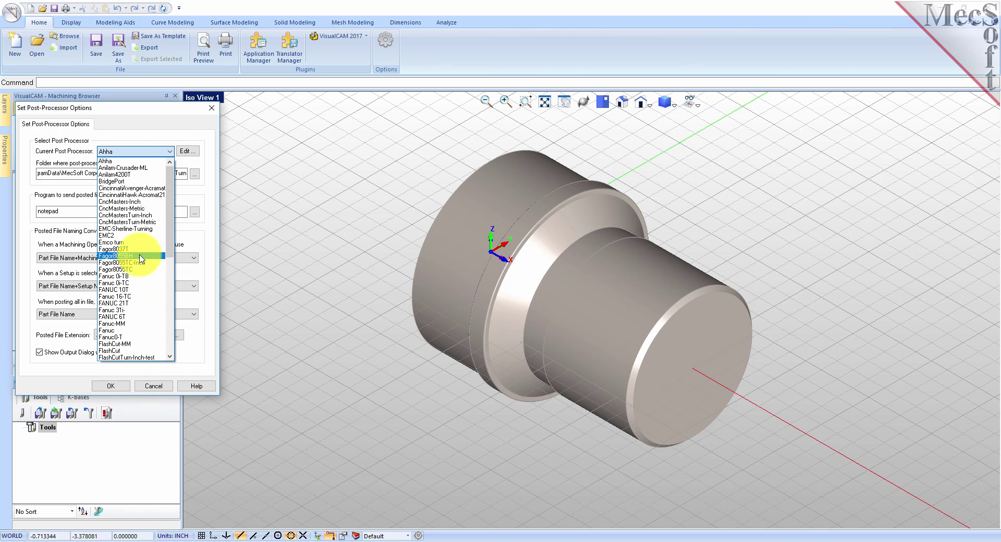
click(120, 331)
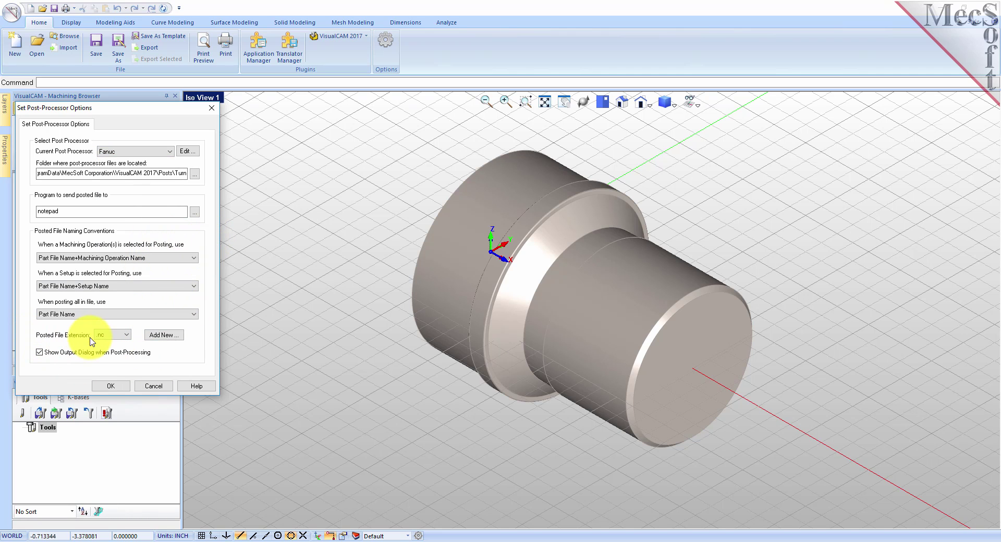
click(130, 338)
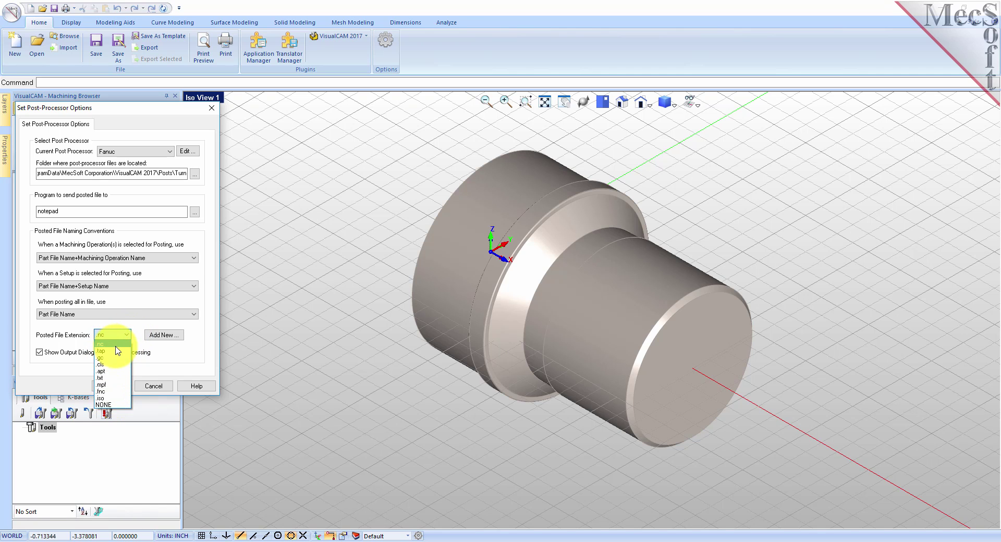
click(116, 344)
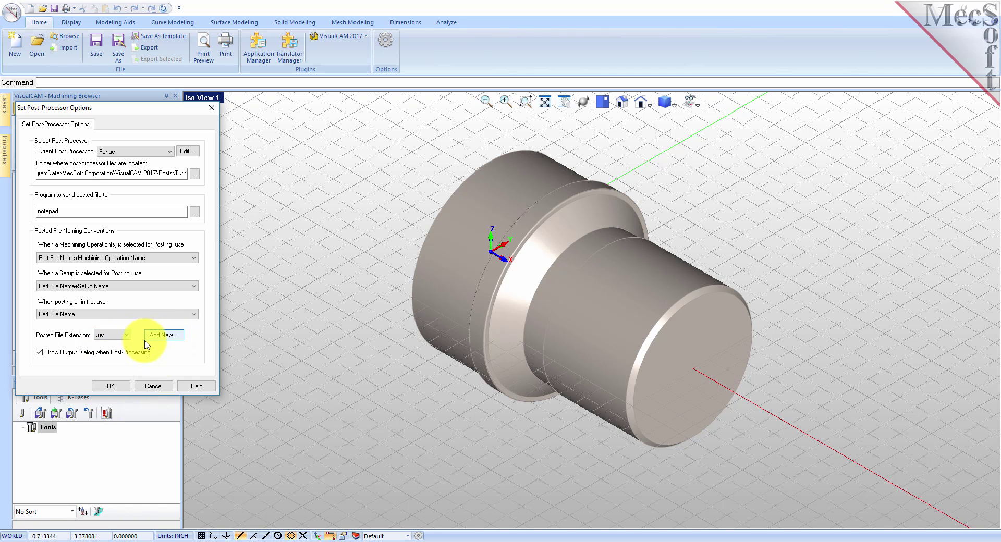
click(111, 386)
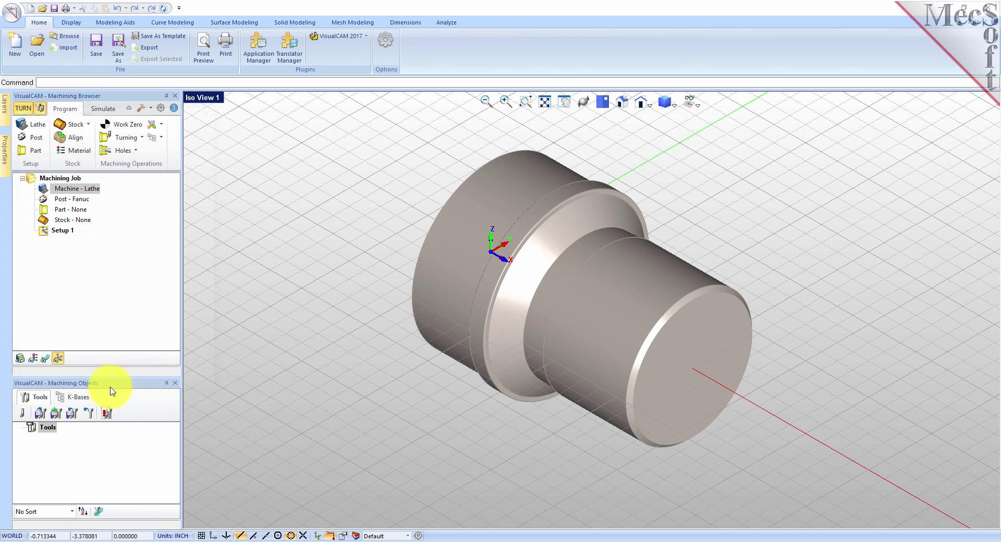
click(46, 199)
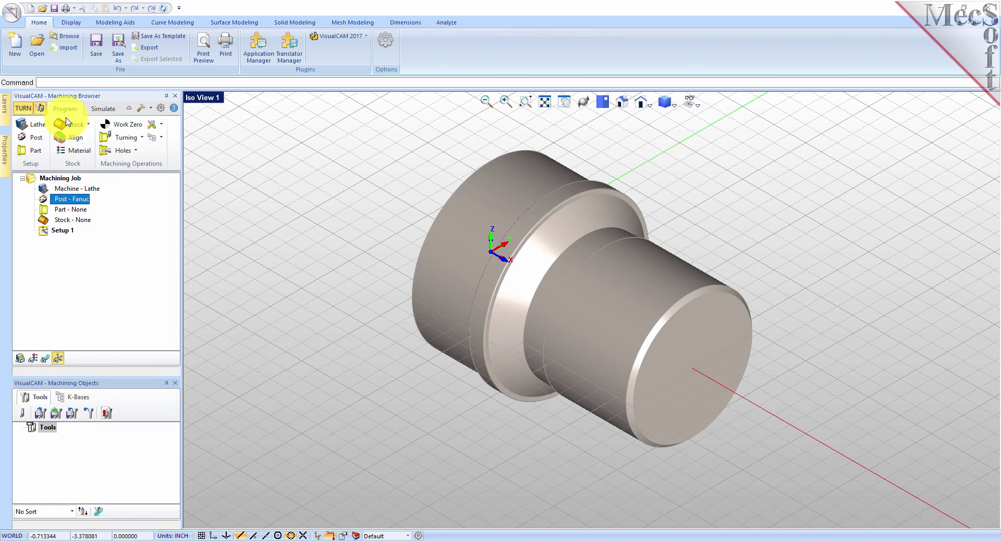
Define the turning part geometry from the surfaces of the whole model and save it to the job
click(40, 156)
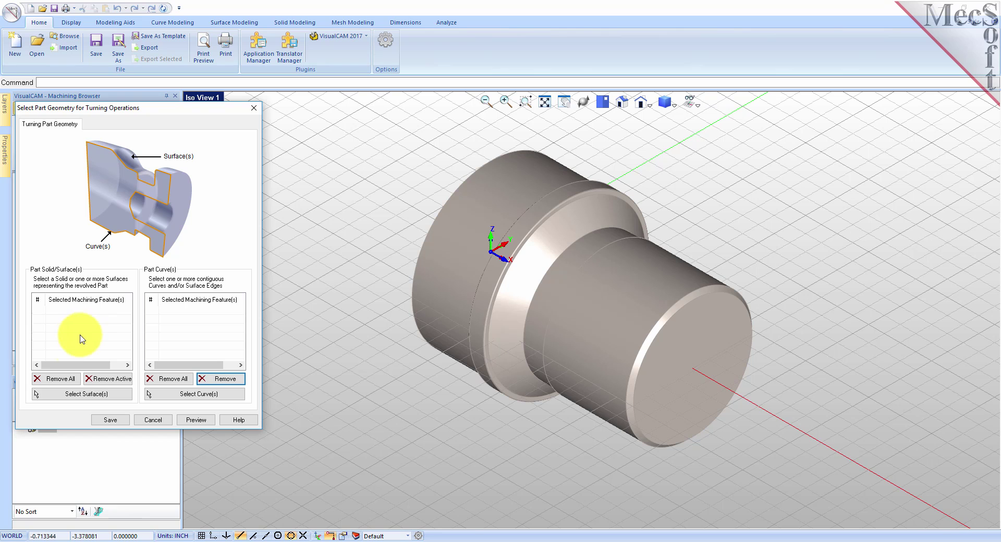
click(111, 396)
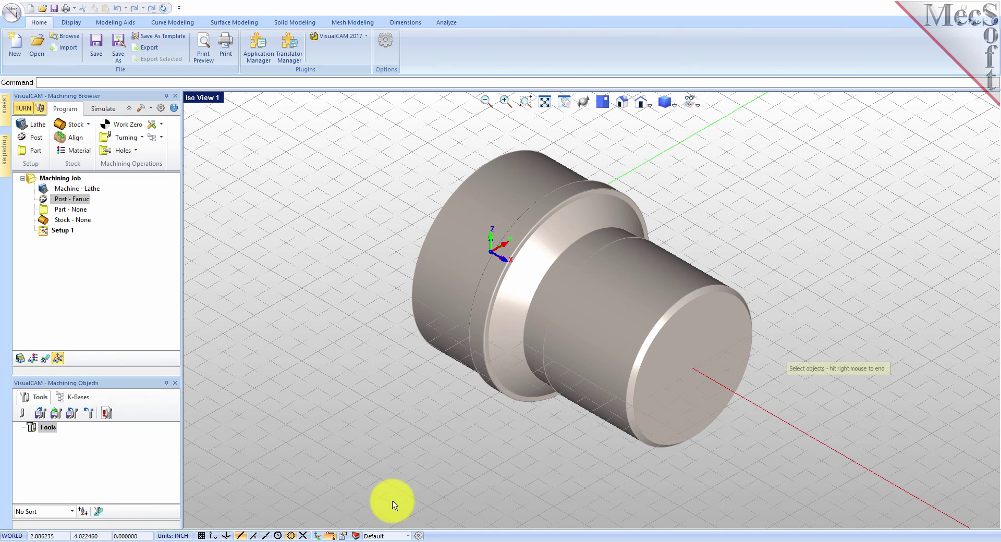
drag(364, 474, 775, 130)
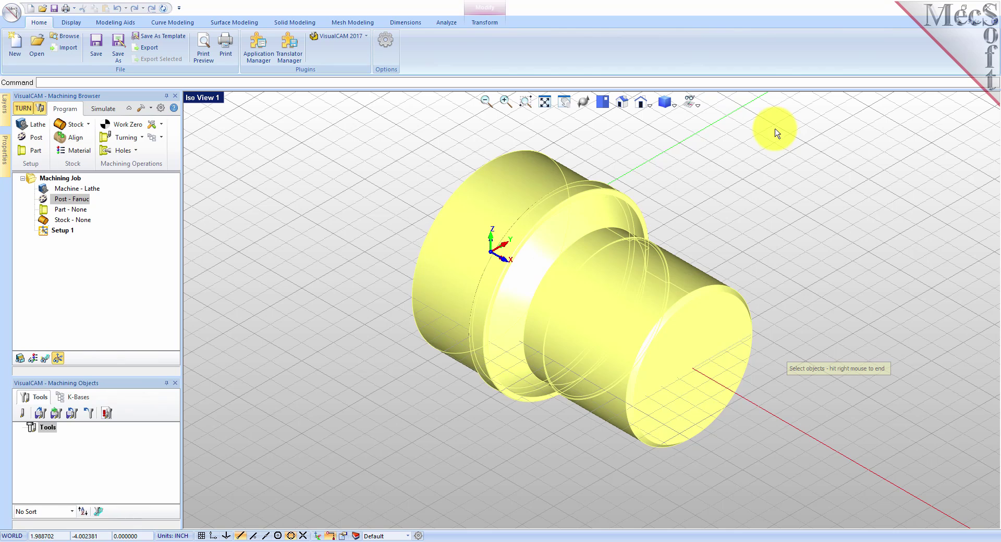
right_click(757, 149)
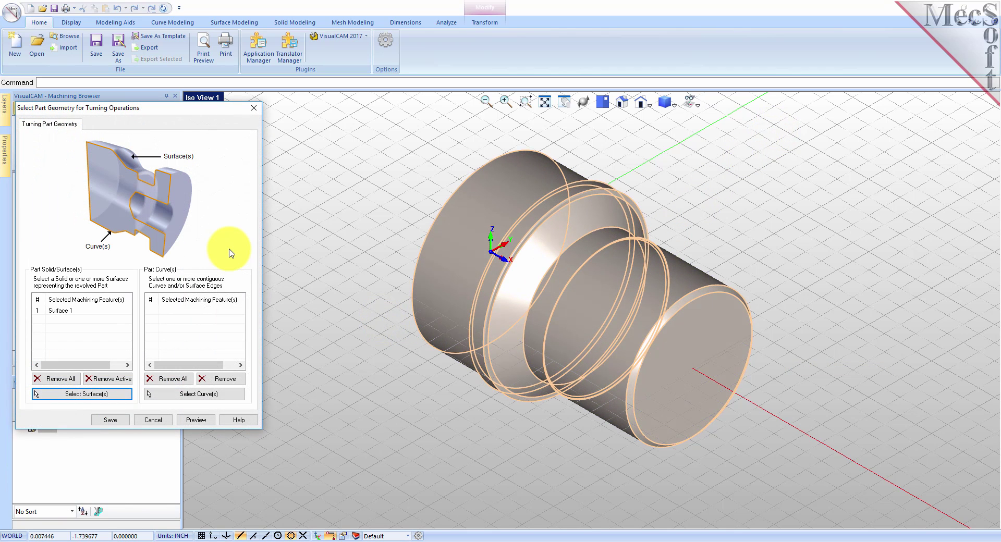
click(67, 312)
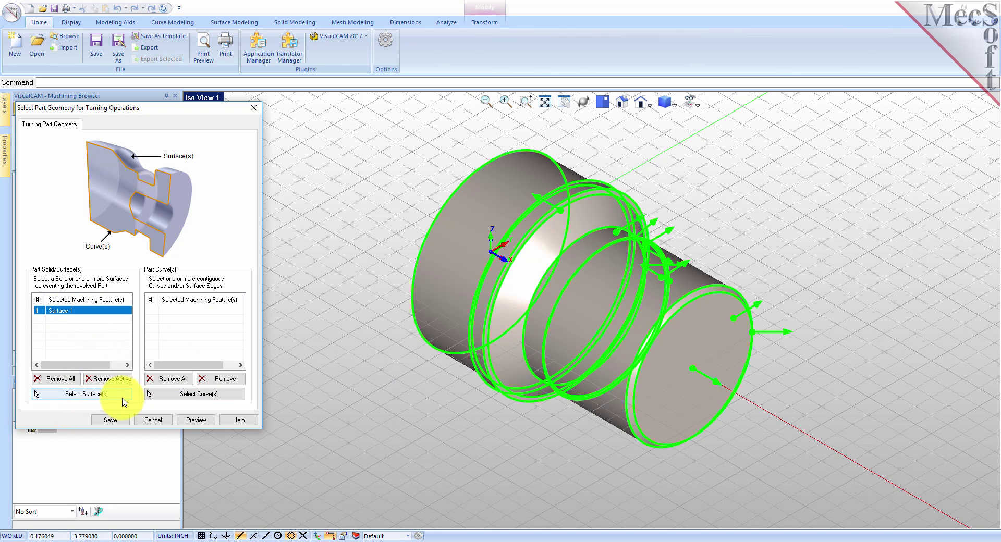
click(115, 420)
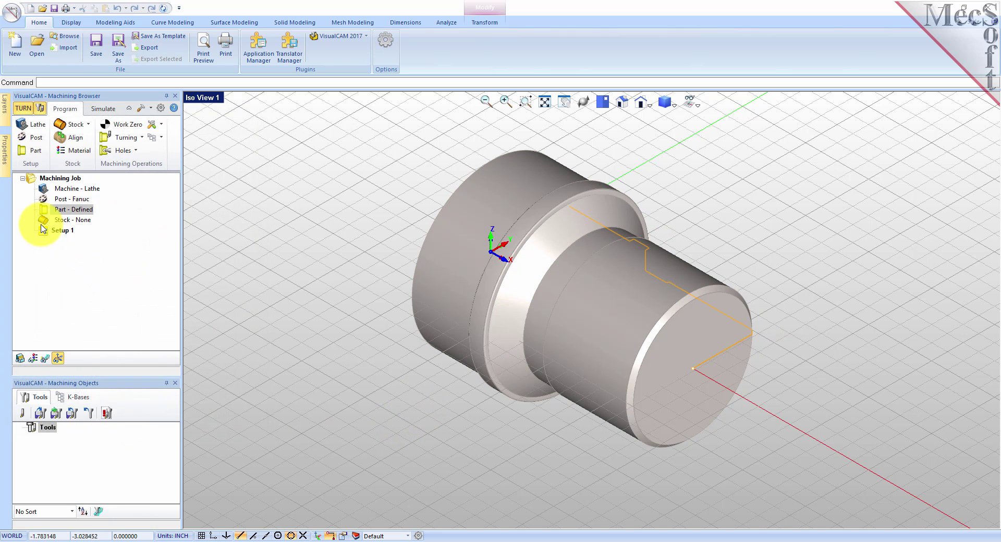
click(58, 210)
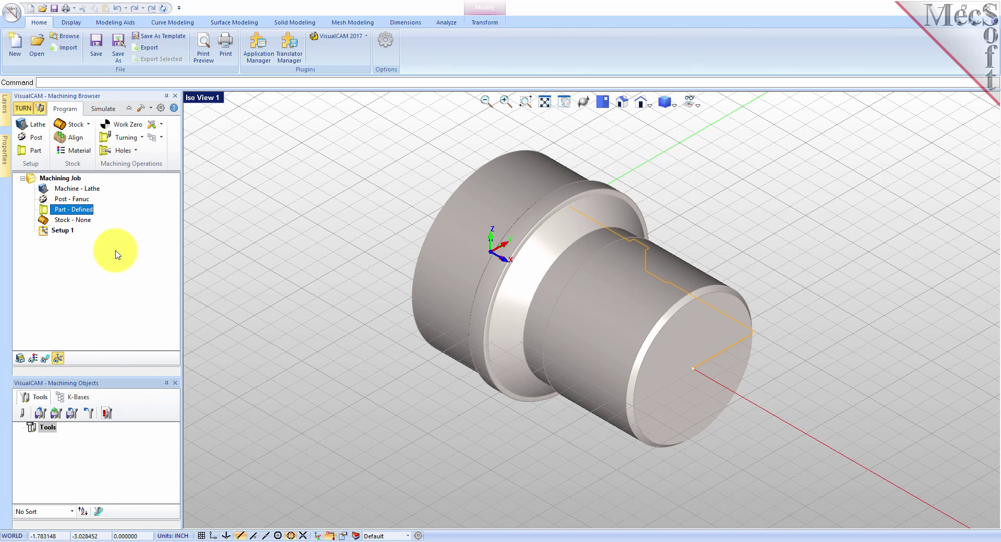
Create a cylindrical stock with outer radius 1.5, outer length 3.25, and inner radius and length 0
click(603, 102)
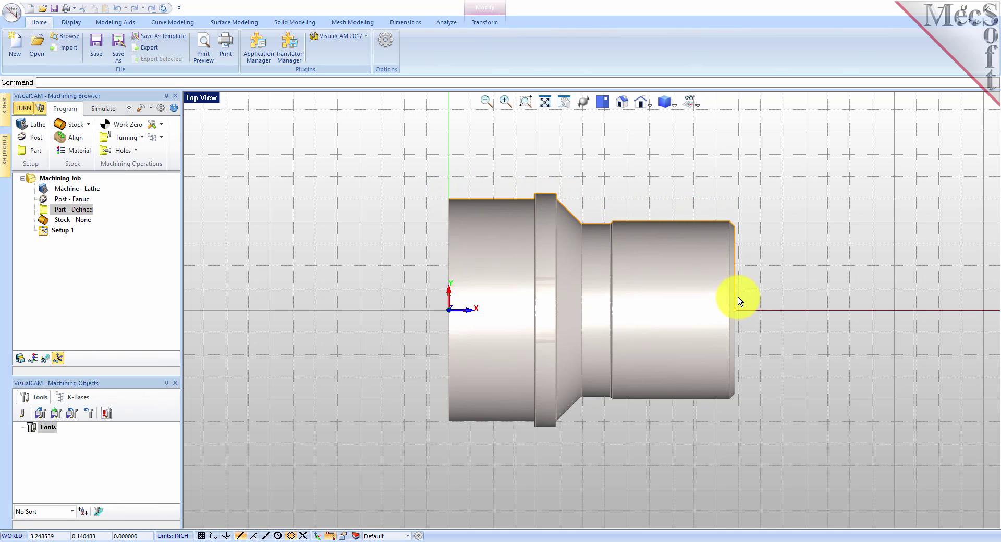
click(623, 103)
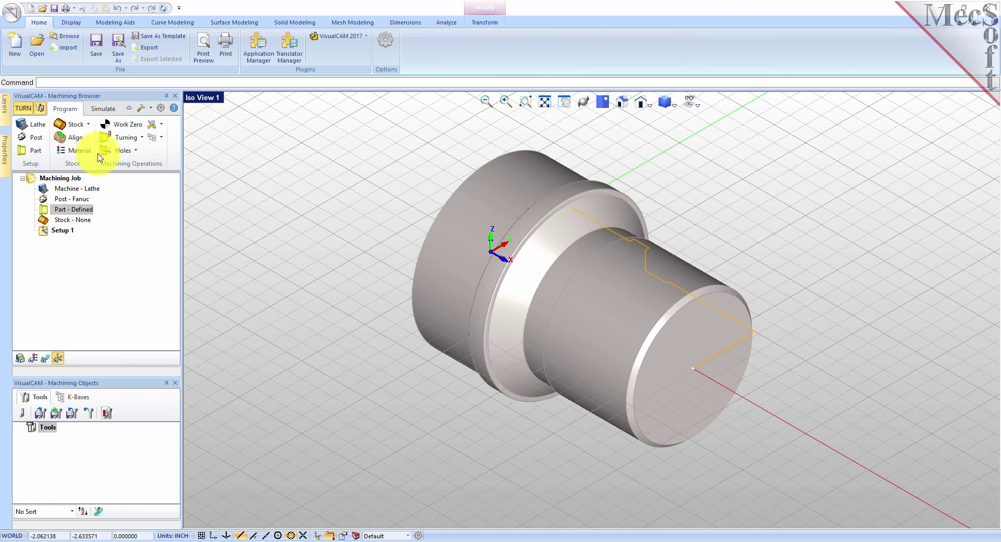
click(89, 127)
click(118, 141)
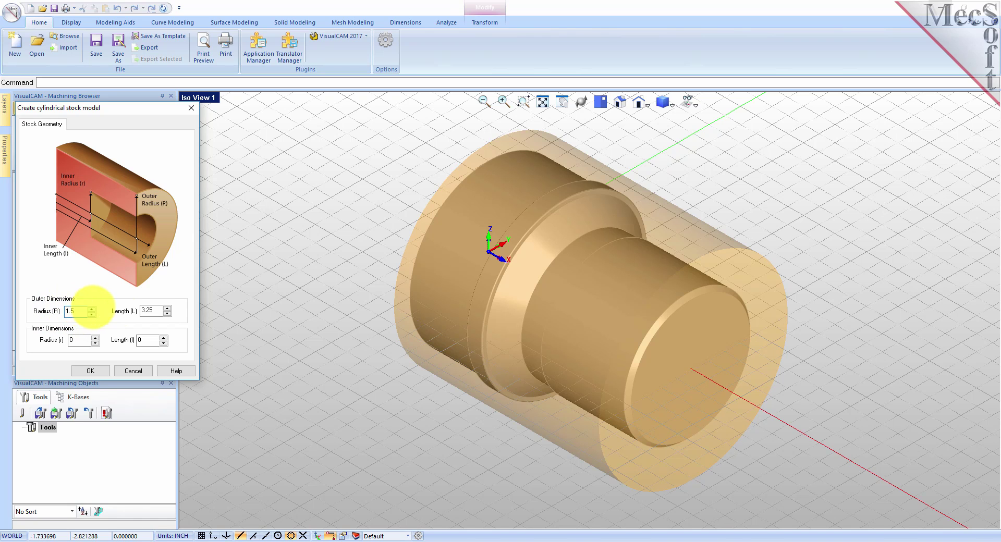
key(Tab)
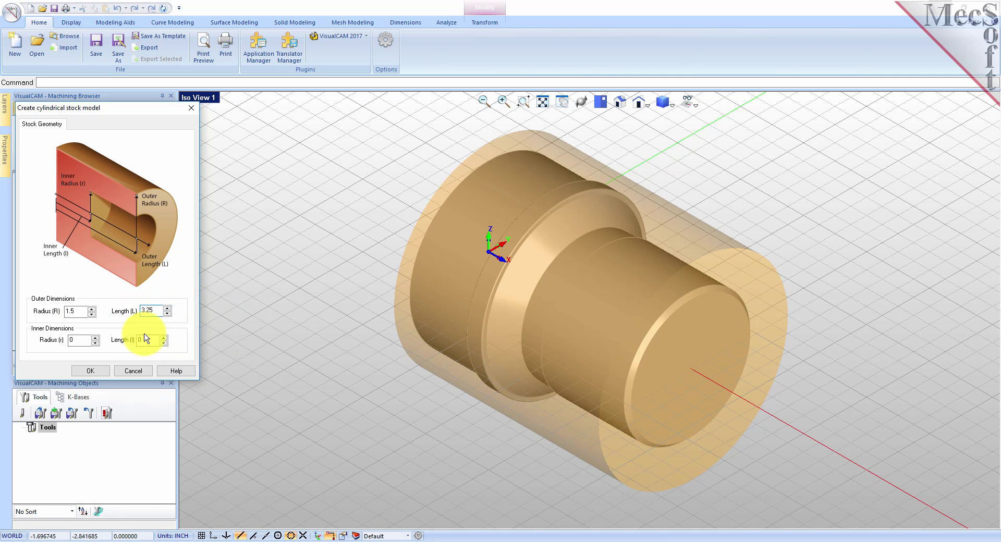
click(92, 373)
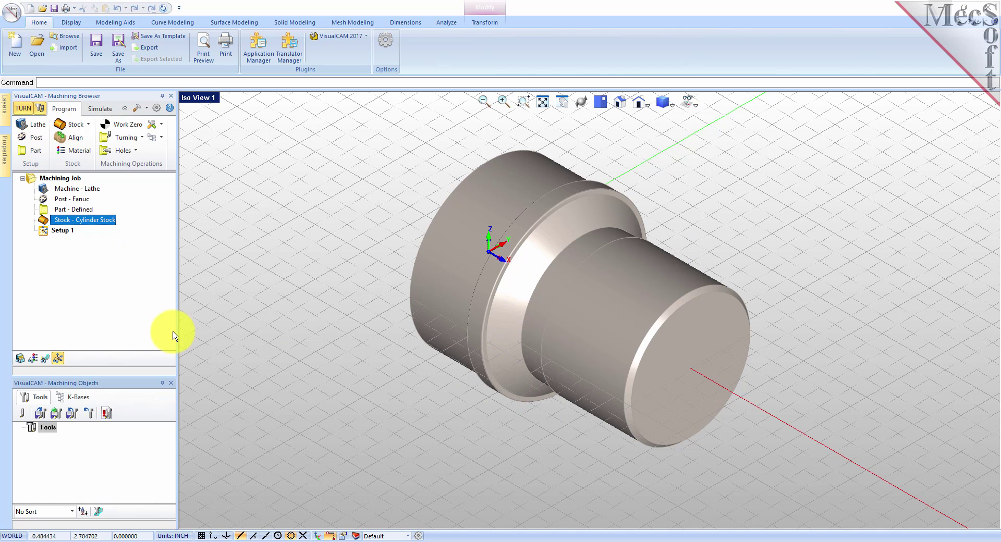
Display the cylinder stock around the part and align it with the Z alignment set to Right
click(21, 360)
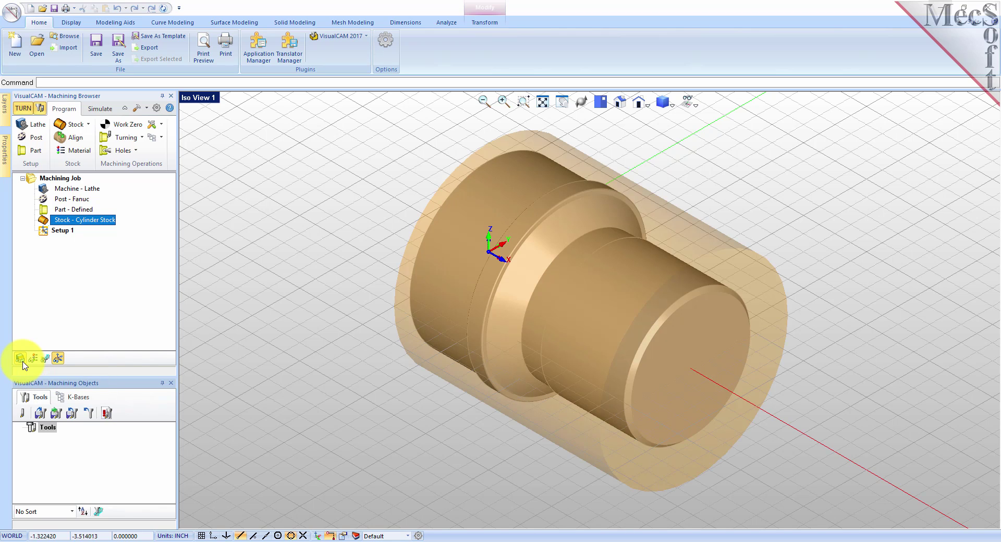
click(21, 360)
click(21, 360)
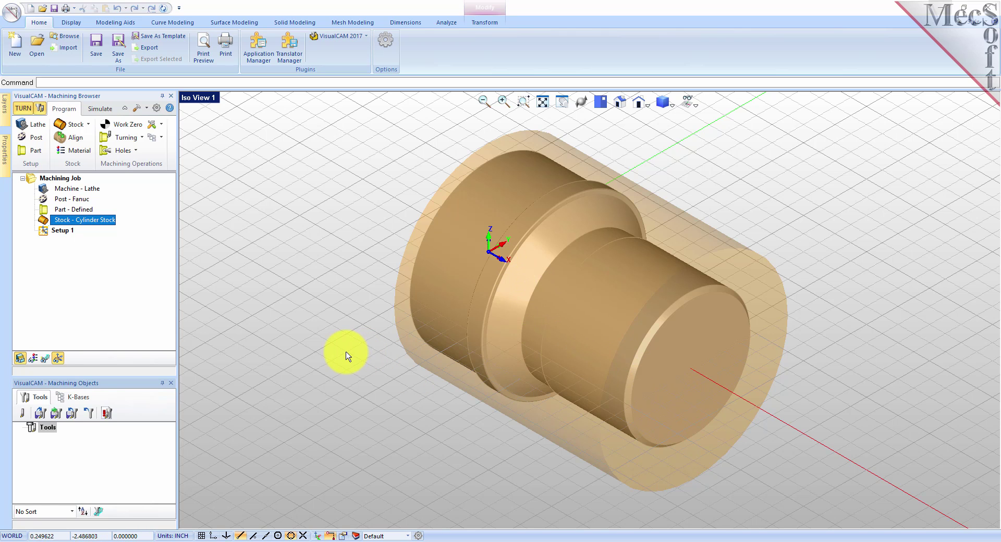
click(77, 136)
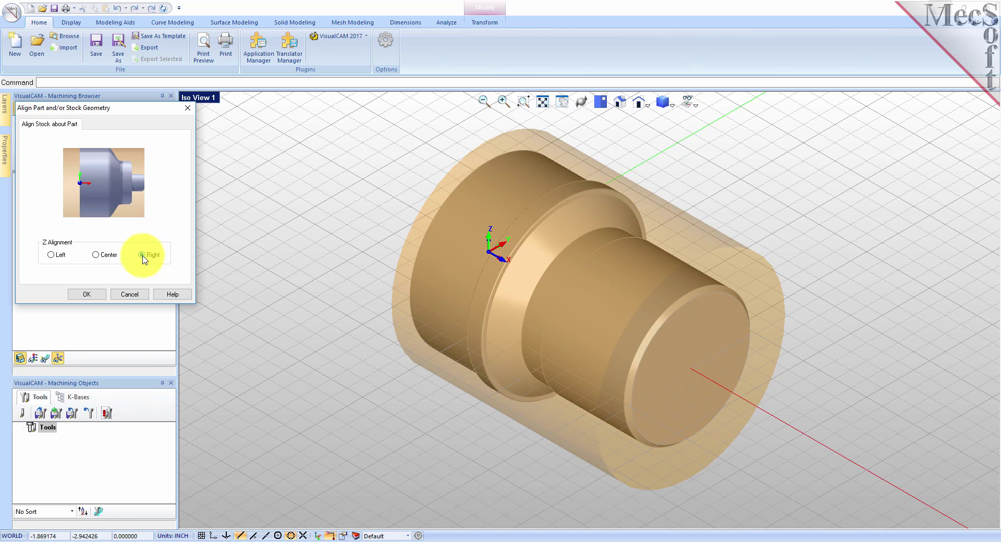
click(90, 294)
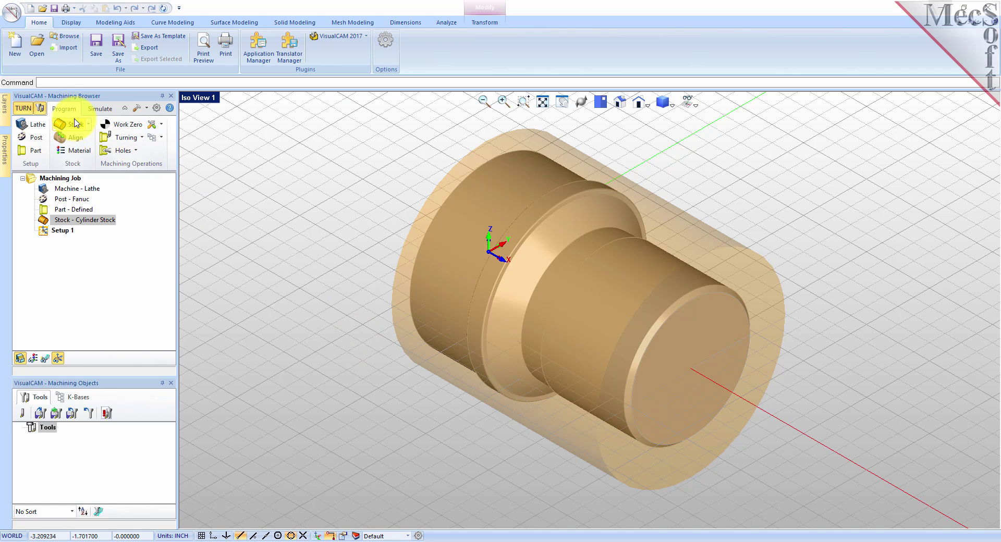
Assign ALUMINUM - 6061 as the stock material and turn on the material texture display
click(79, 149)
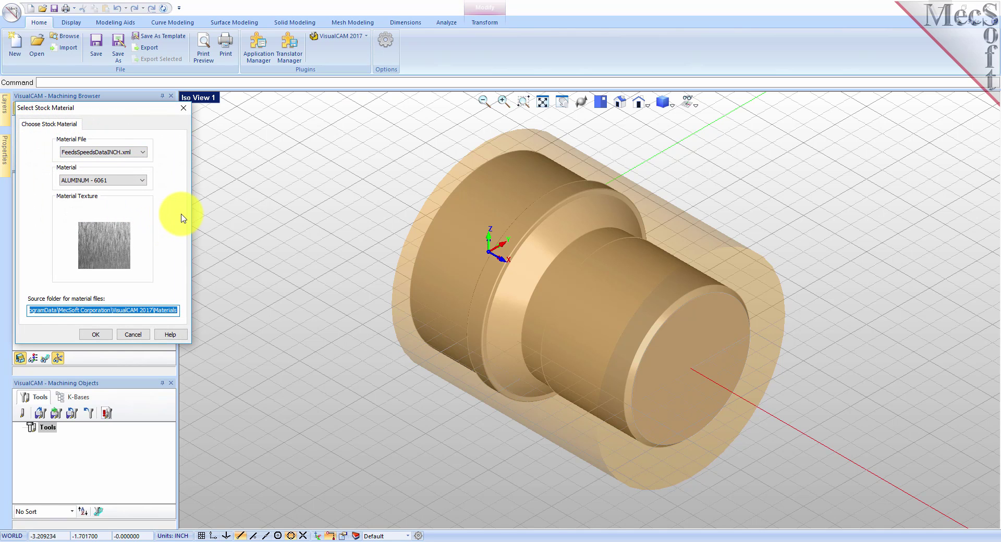
click(142, 180)
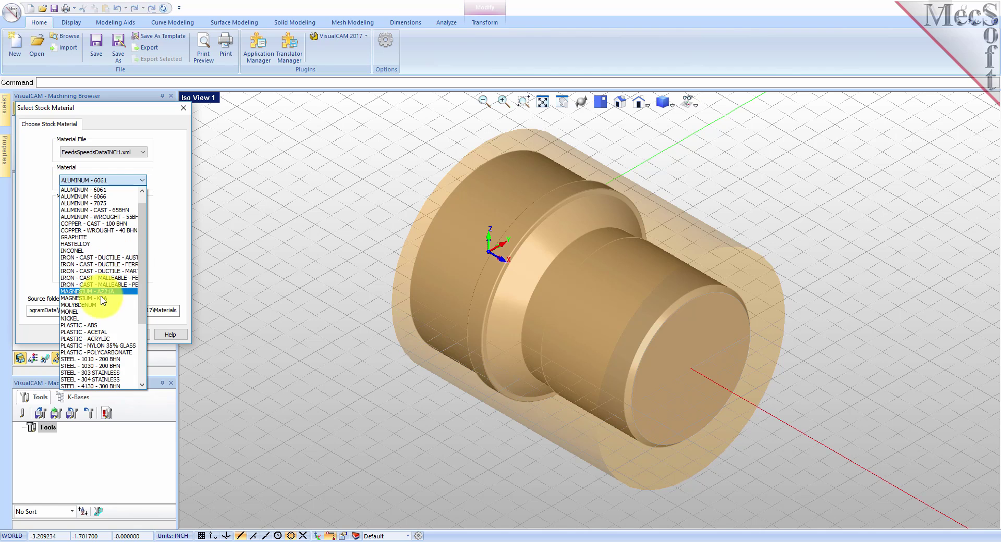
click(112, 190)
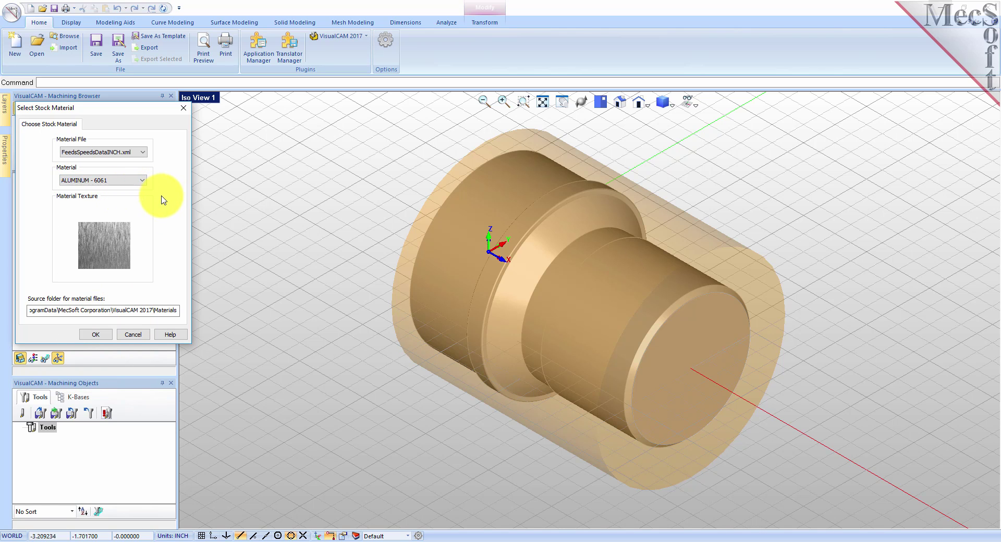
click(96, 335)
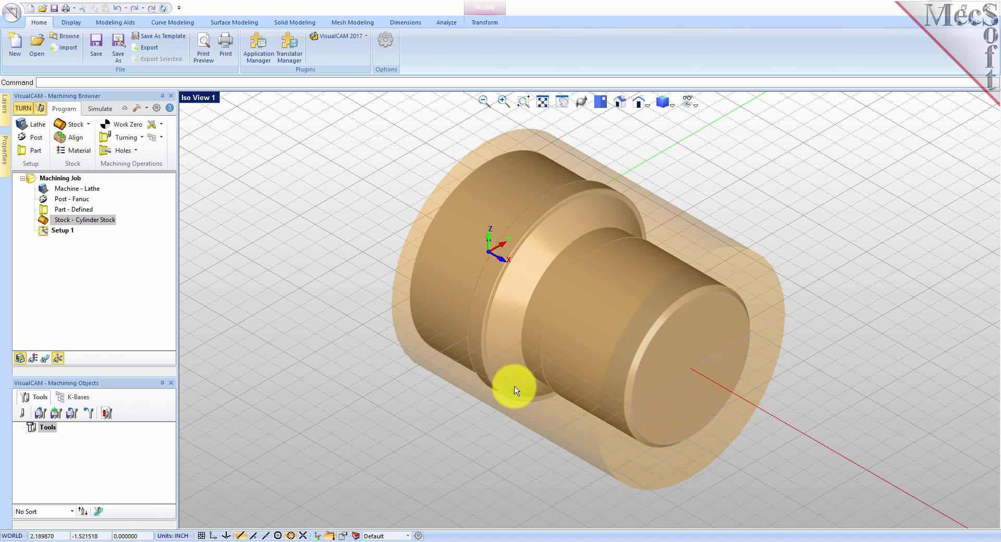
click(37, 363)
click(37, 364)
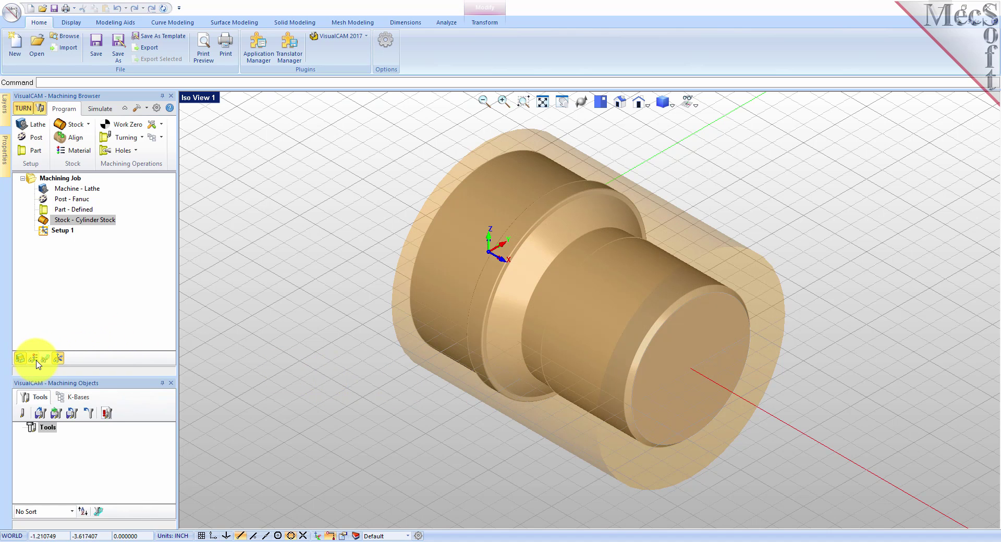
click(37, 364)
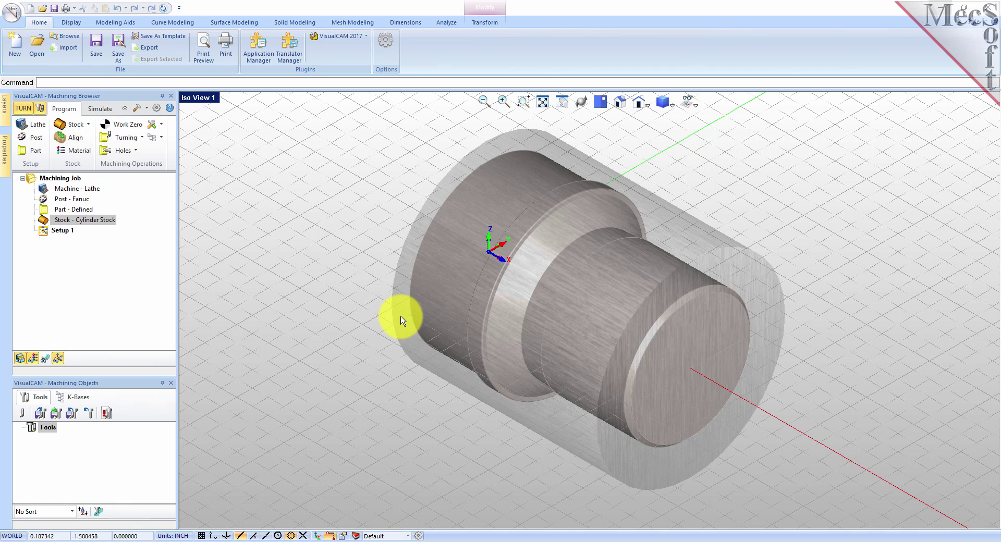
Select Setup 1 and toggle its coordinate system display off and back on to check the machine axes' orientation
click(62, 231)
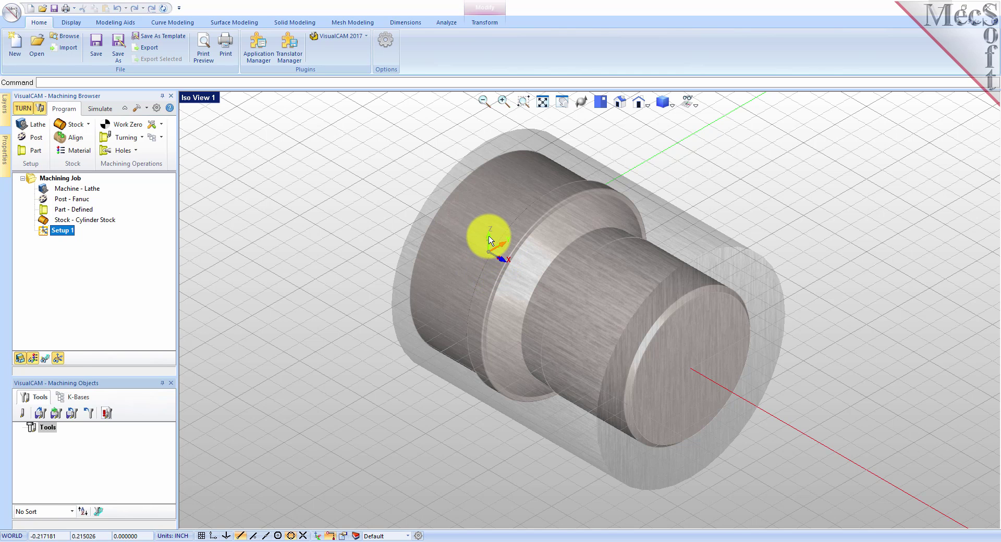
click(58, 359)
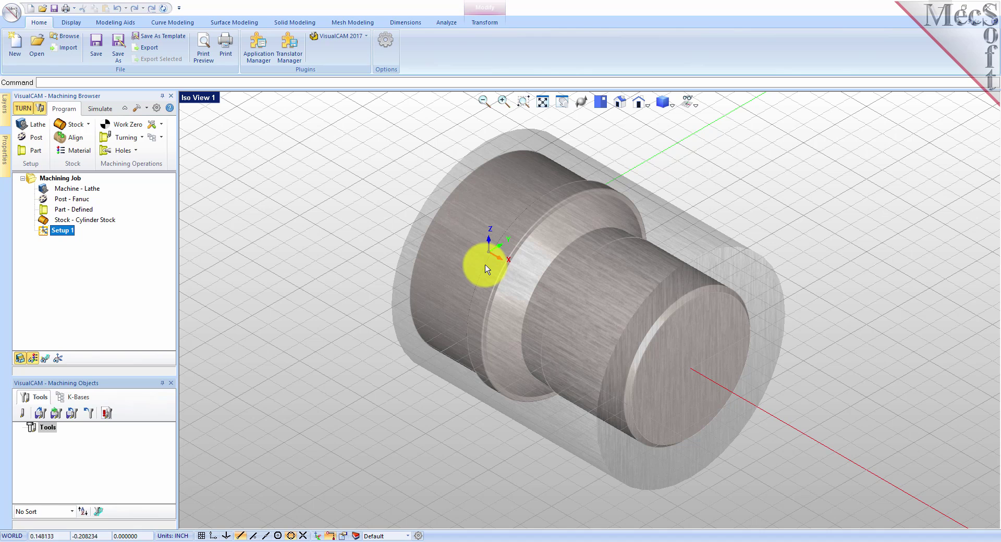
click(62, 361)
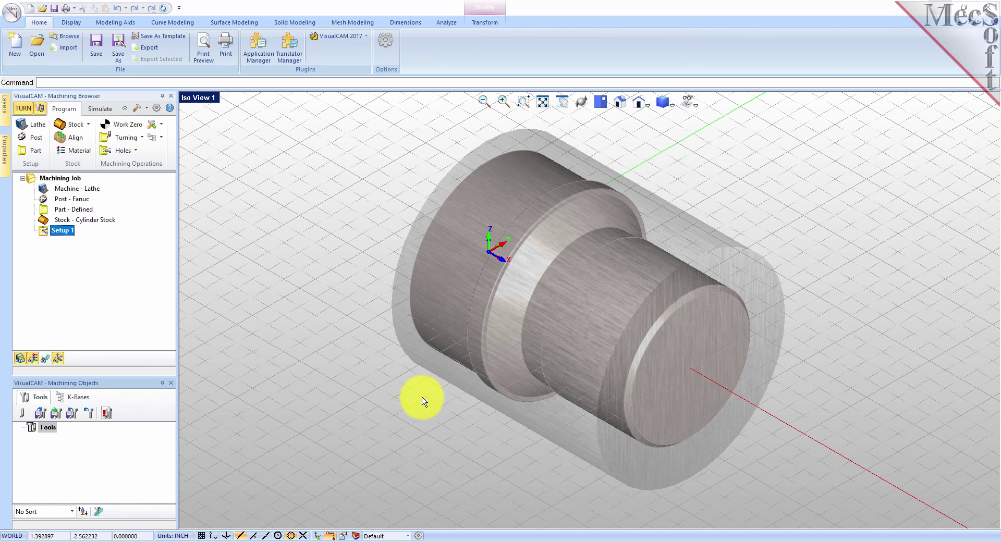
Generate a work zero set to the stock box at the Right Most zero face and select it in the job
click(127, 125)
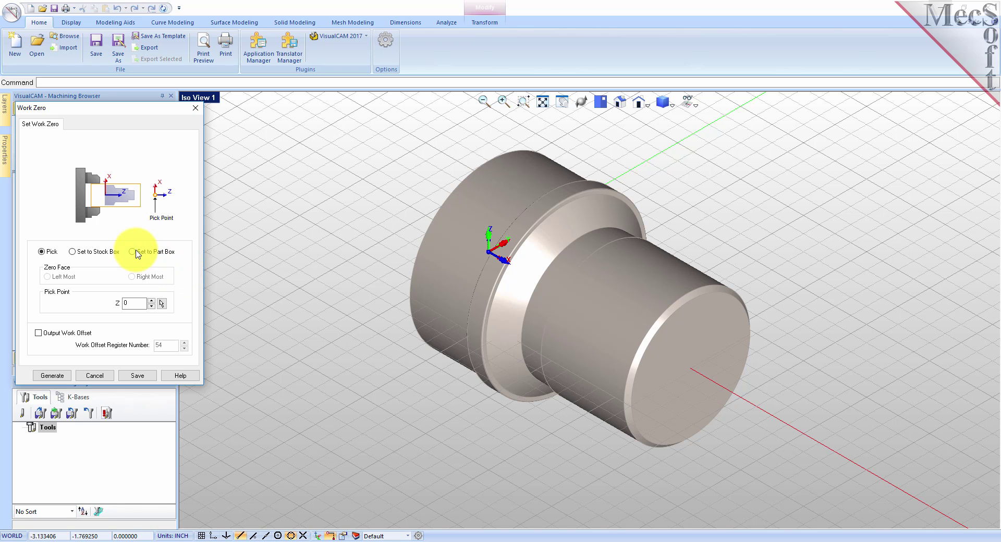
click(73, 252)
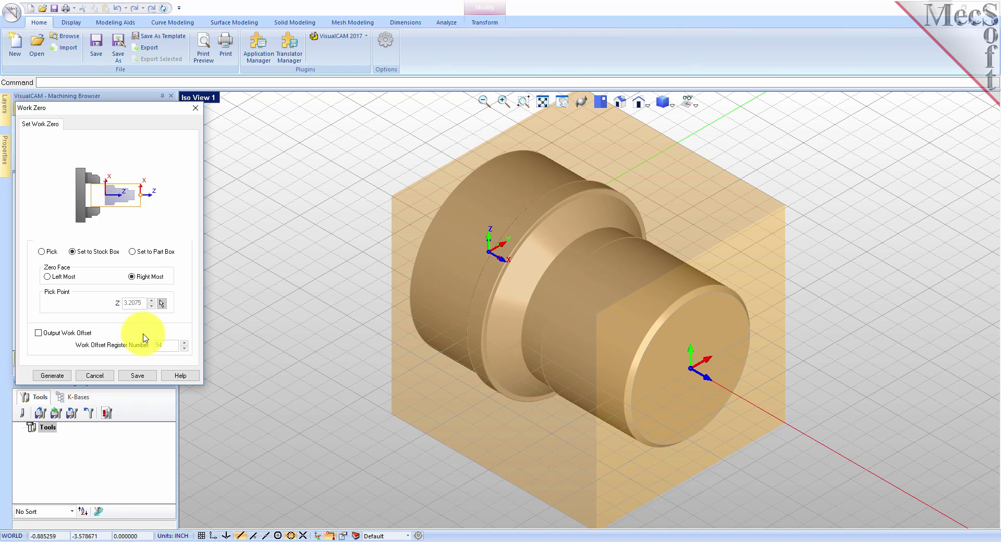
click(52, 376)
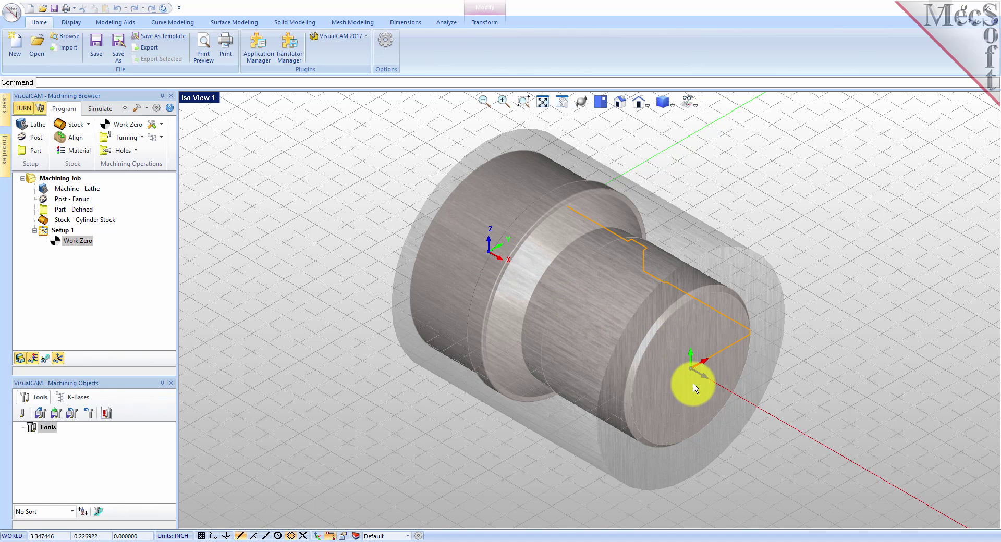
click(62, 241)
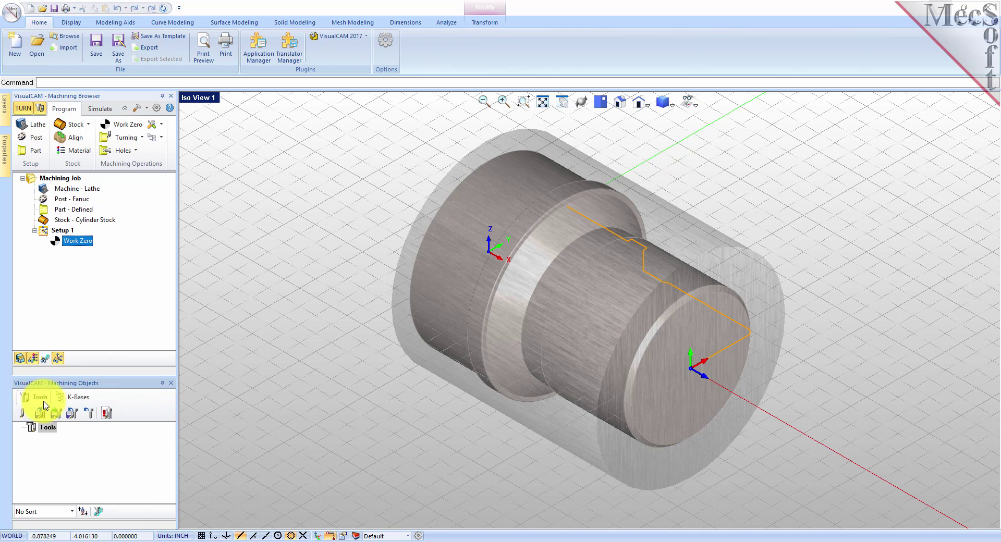
Define a diamond insert named Diamond Insert-OD with circle radius 0.5, tip radius 0.02, tip angle 55 and OD Forward orientation
click(24, 414)
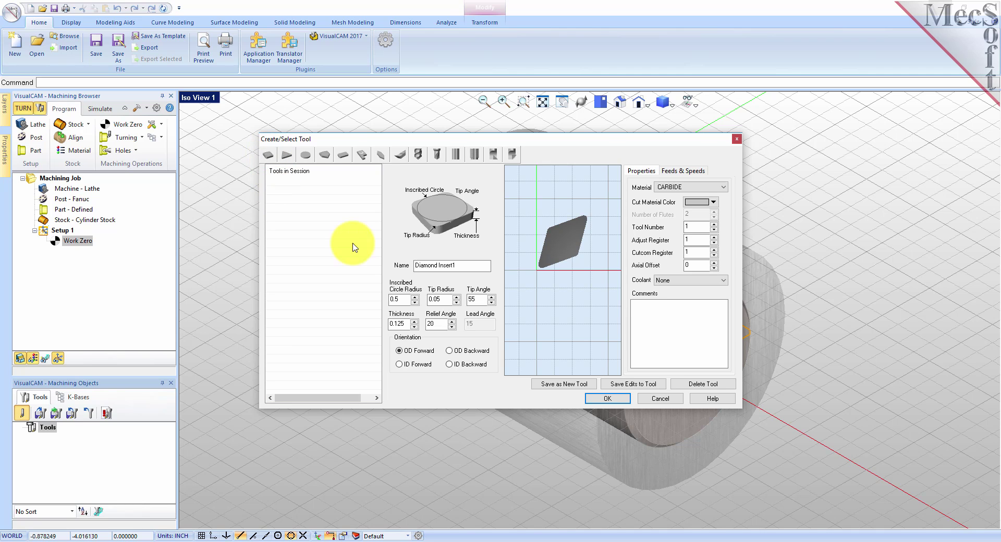
click(462, 265)
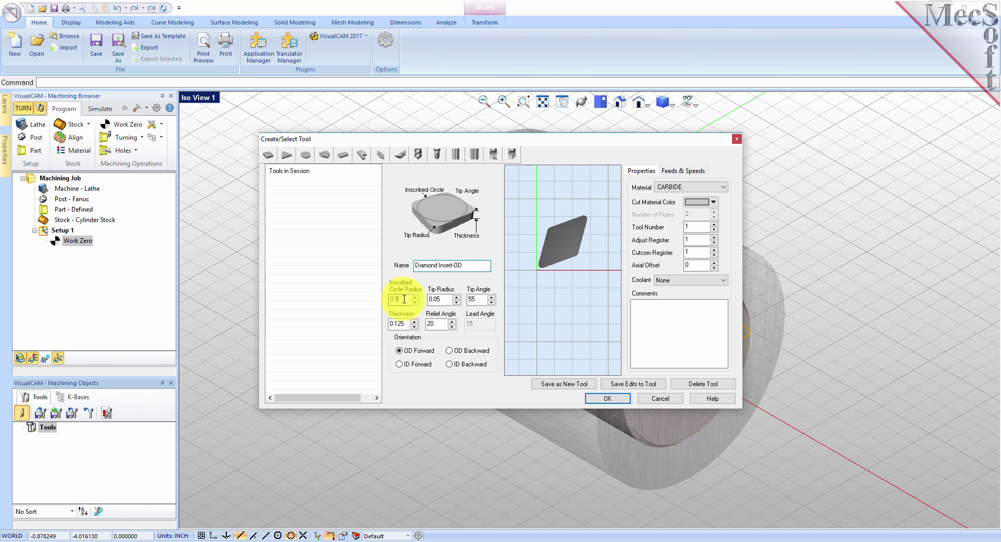
drag(404, 298, 384, 295)
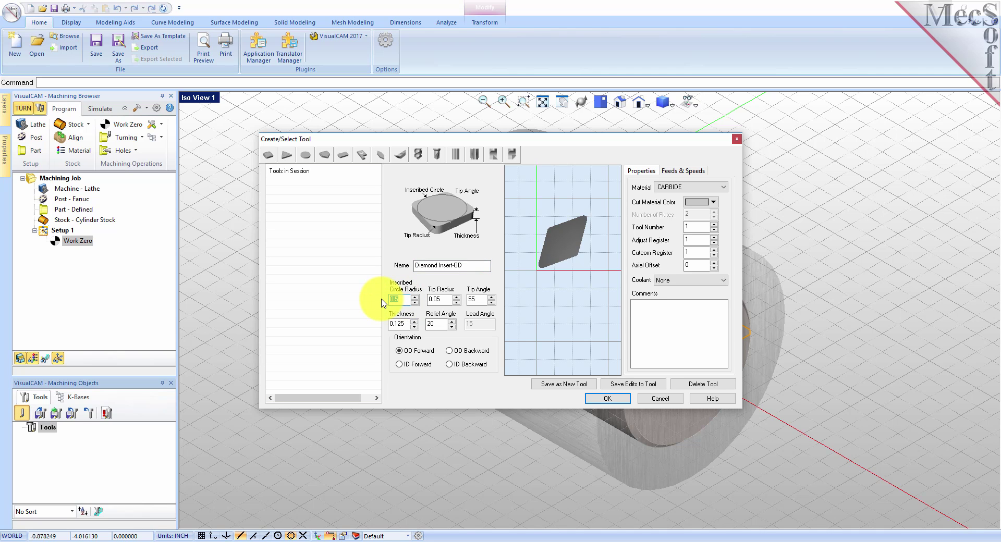
drag(449, 299, 441, 298)
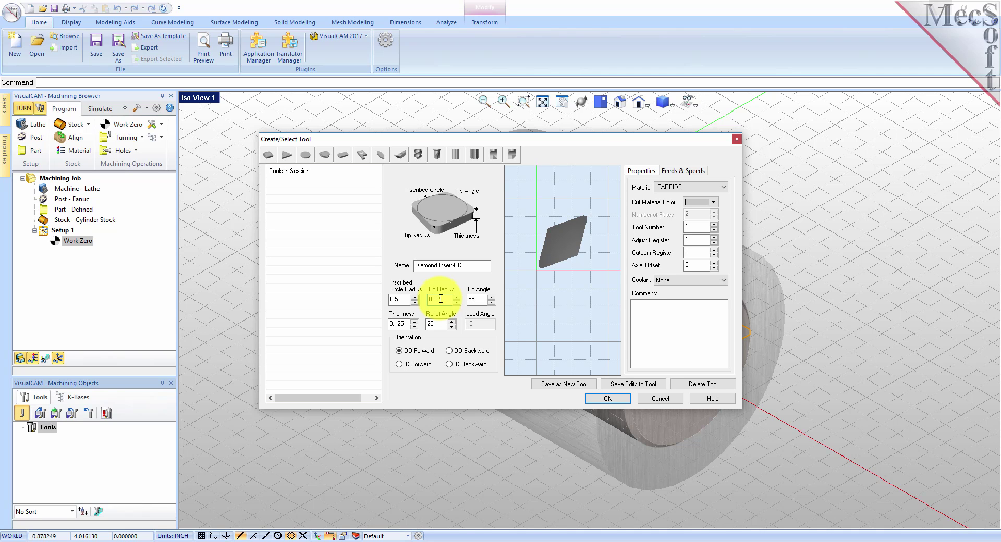
key(Tab)
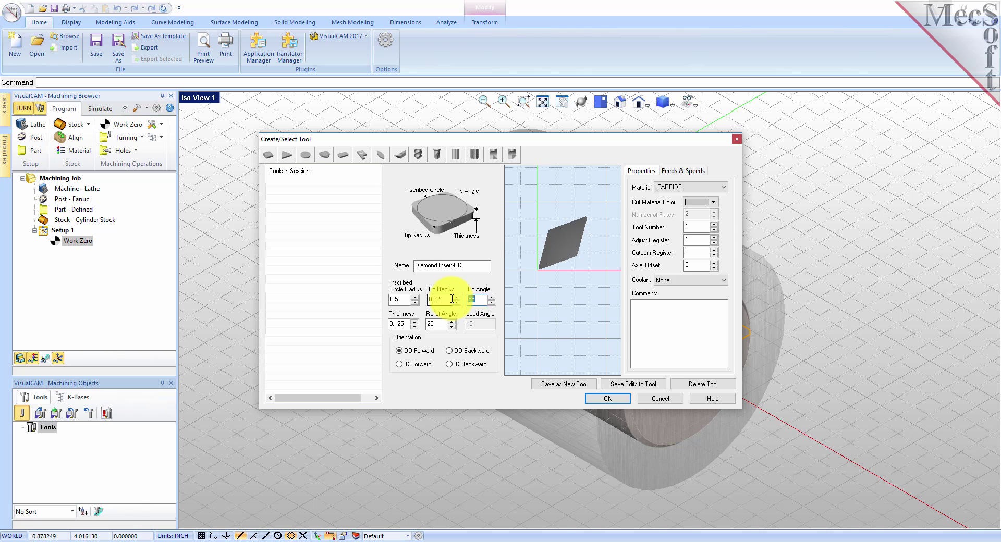
key(Tab)
key(Tab)
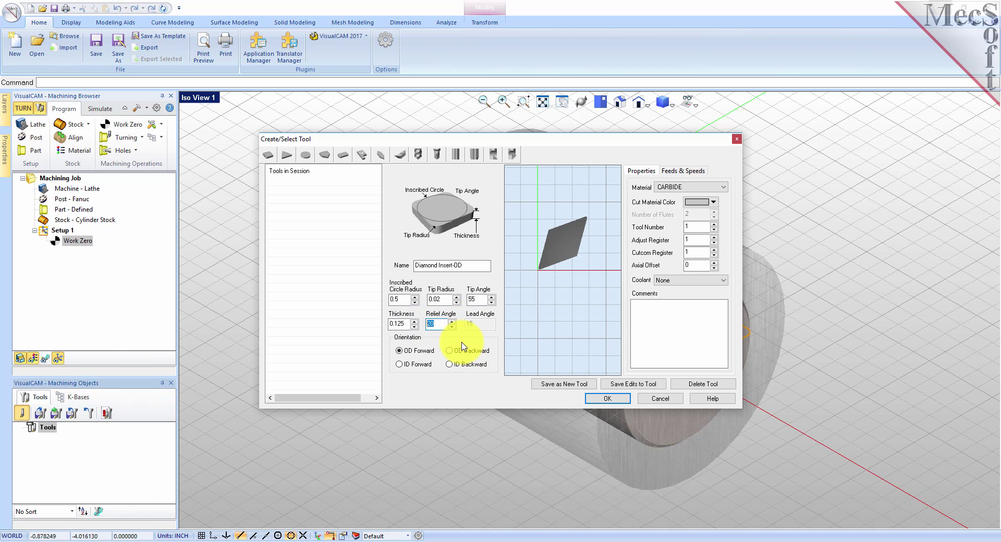
click(401, 354)
Set the insert's spindle speed to 300 RPM and its maximum speed to 350 RPM
click(682, 171)
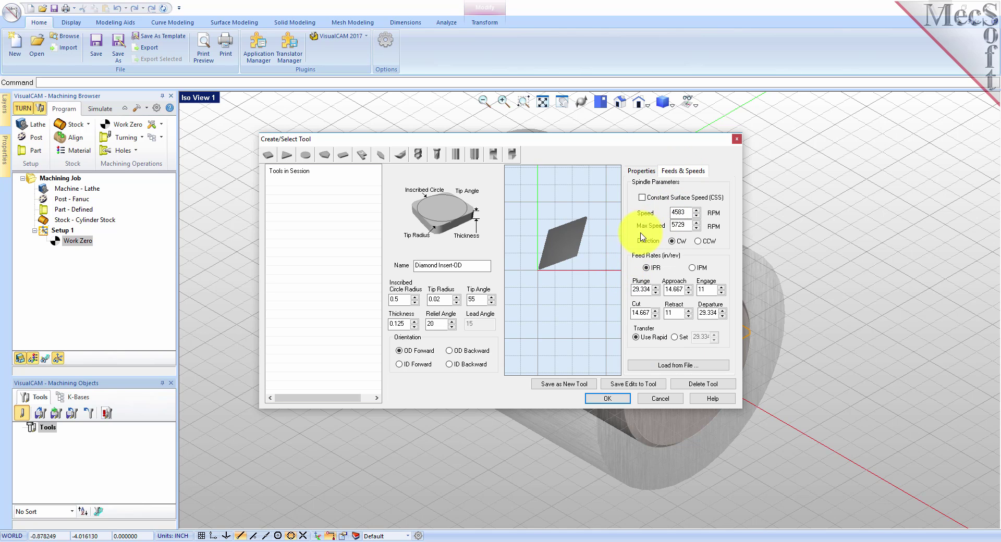
double_click(671, 214)
text(300)
drag(685, 224, 668, 224)
text(35)
Switch the feed rates to IPM and set plunge to 5, approach to 7.5 and engage to 7.5
click(692, 268)
double_click(638, 289)
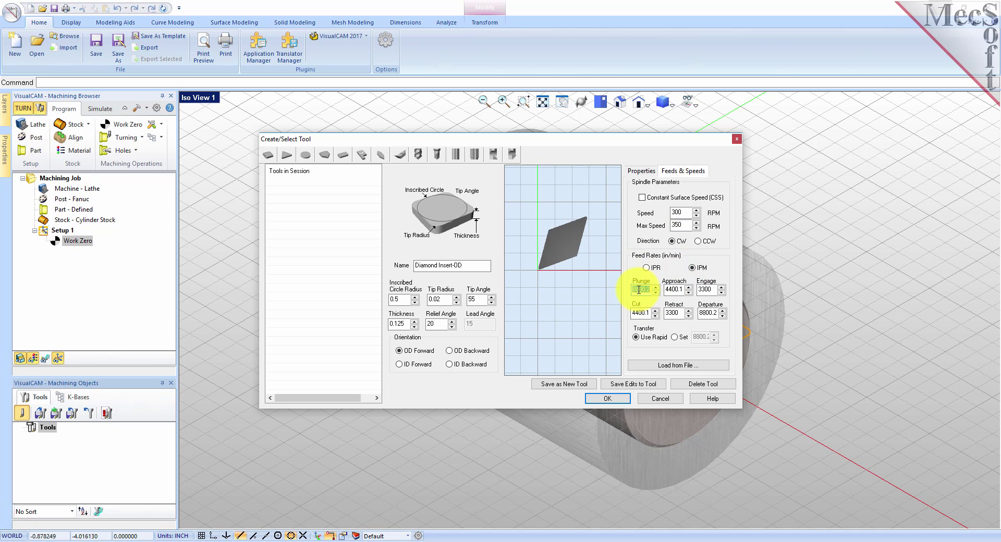
text(5)
double_click(674, 290)
text(7)
double_click(705, 288)
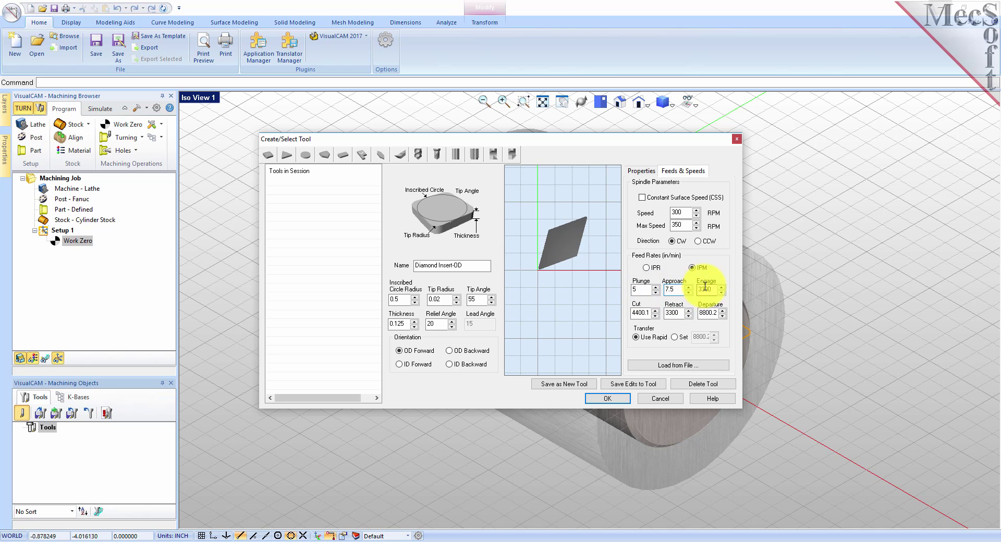
double_click(705, 289)
text(7.5)
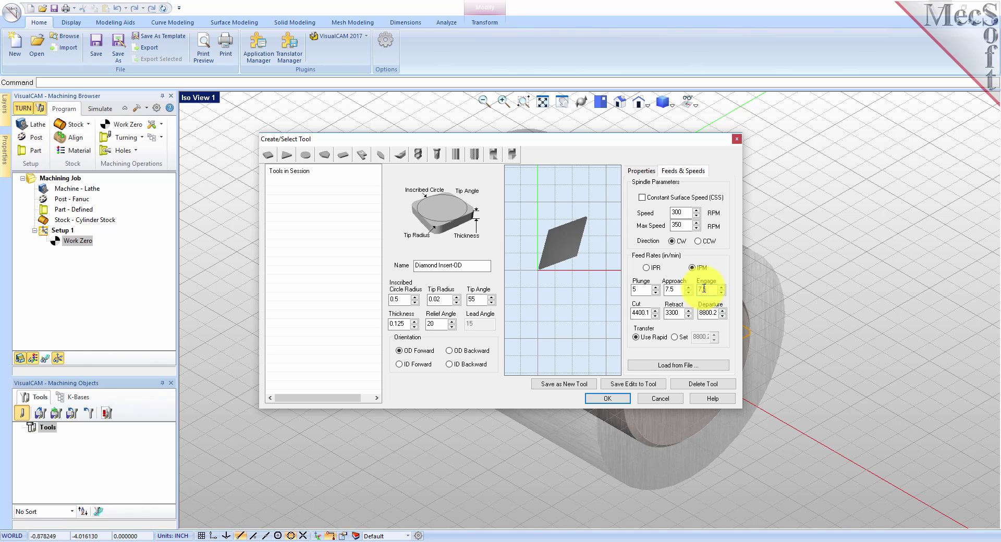
Set the cut feed to 10 and the retract and departure feeds to 15, then save Diamond Insert-OD as a new tool
double_click(641, 313)
text(10)
double_click(671, 313)
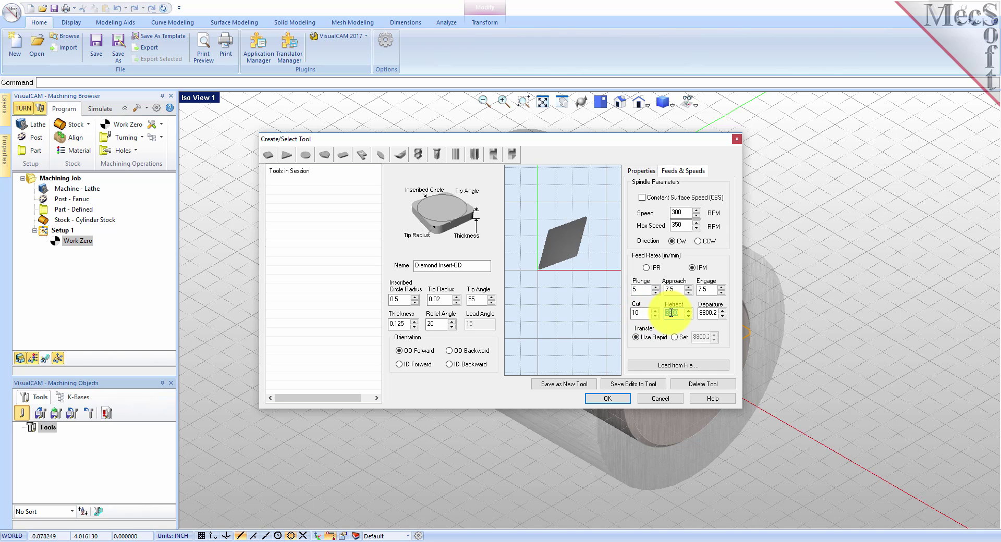
text(15)
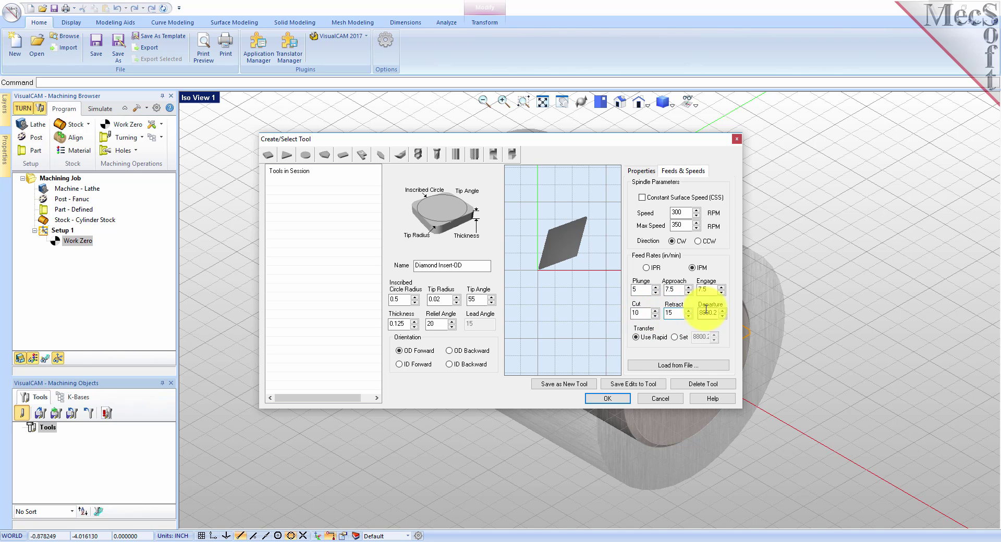
double_click(706, 313)
text(15)
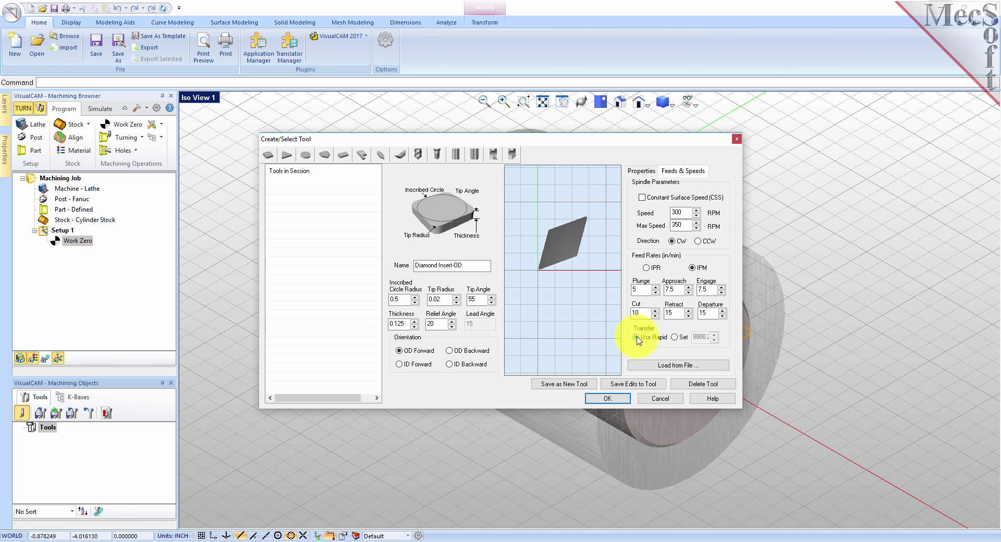
click(573, 383)
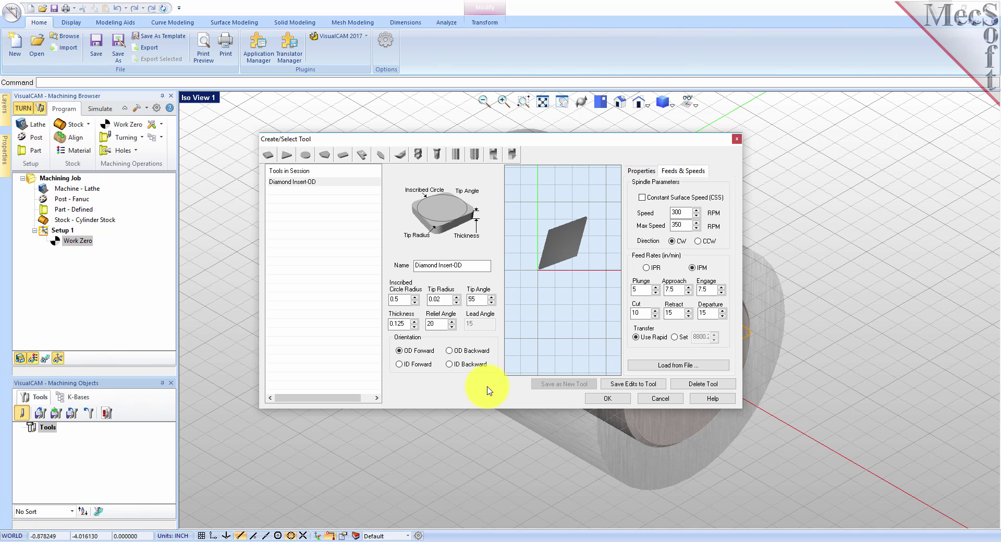
click(288, 184)
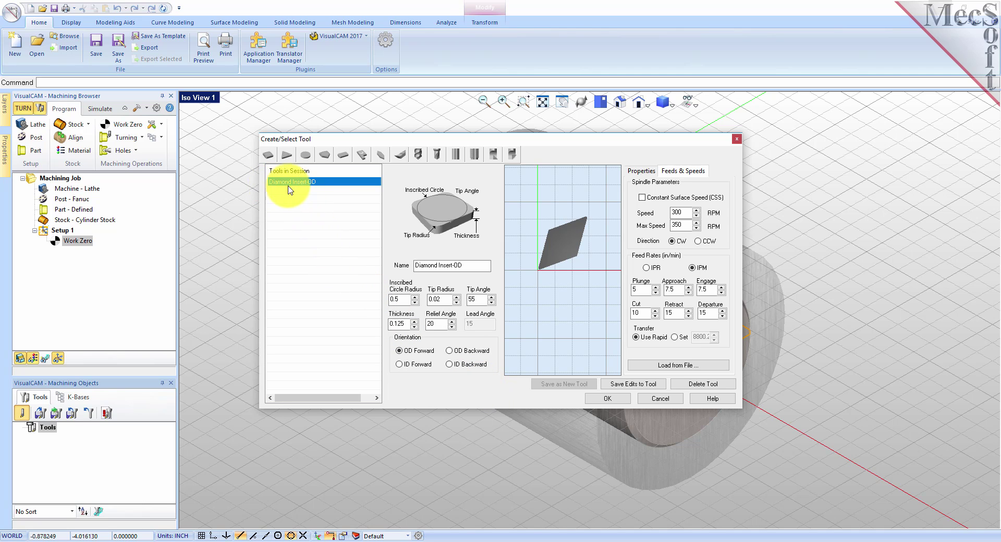
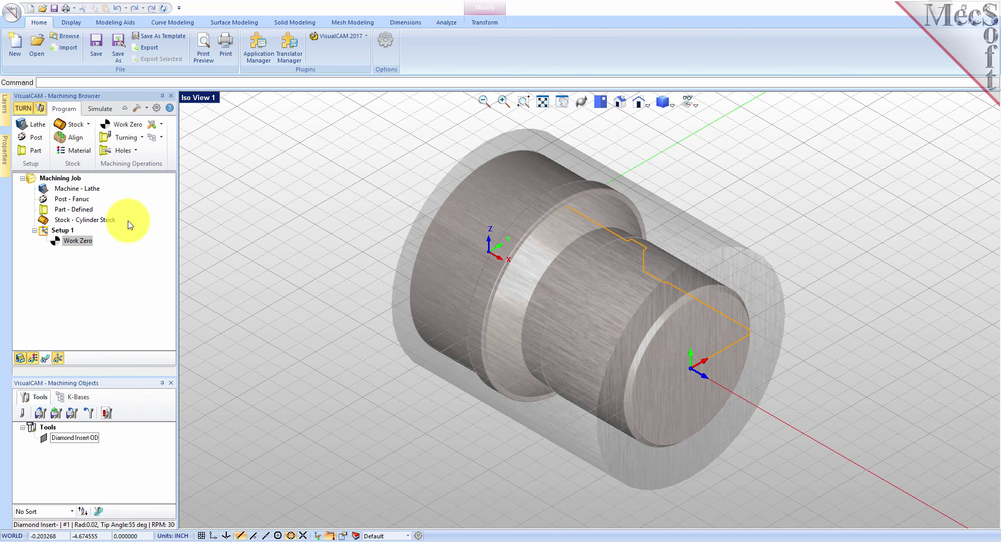
Start a Turn Roughing operation with Diamond Insert-OD and load its feeds and speeds from the tool
click(141, 139)
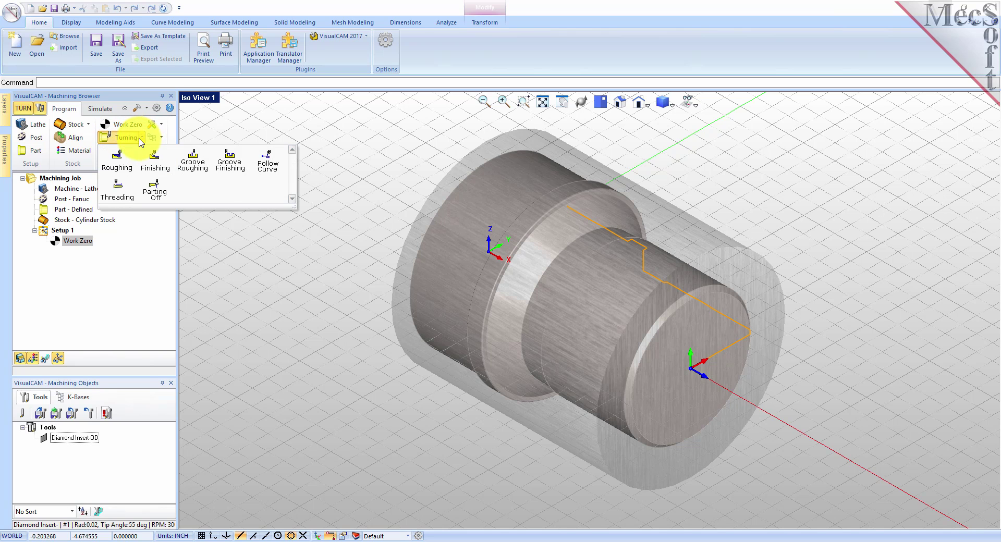
click(128, 172)
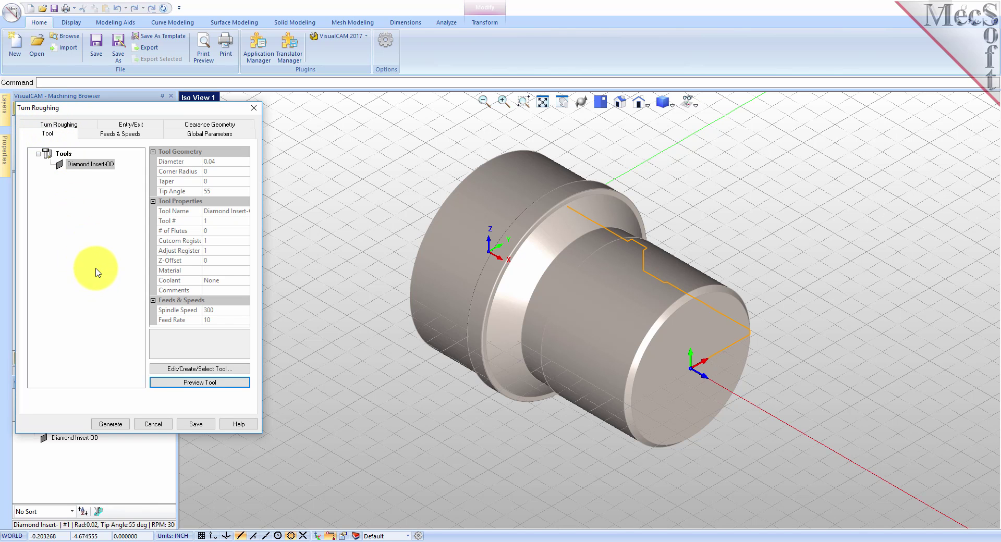
click(61, 165)
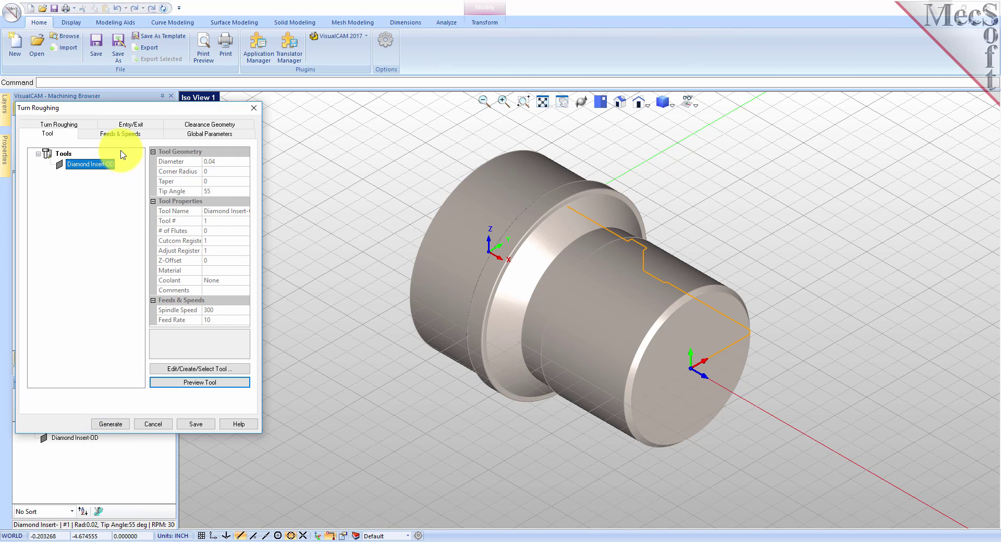
click(128, 134)
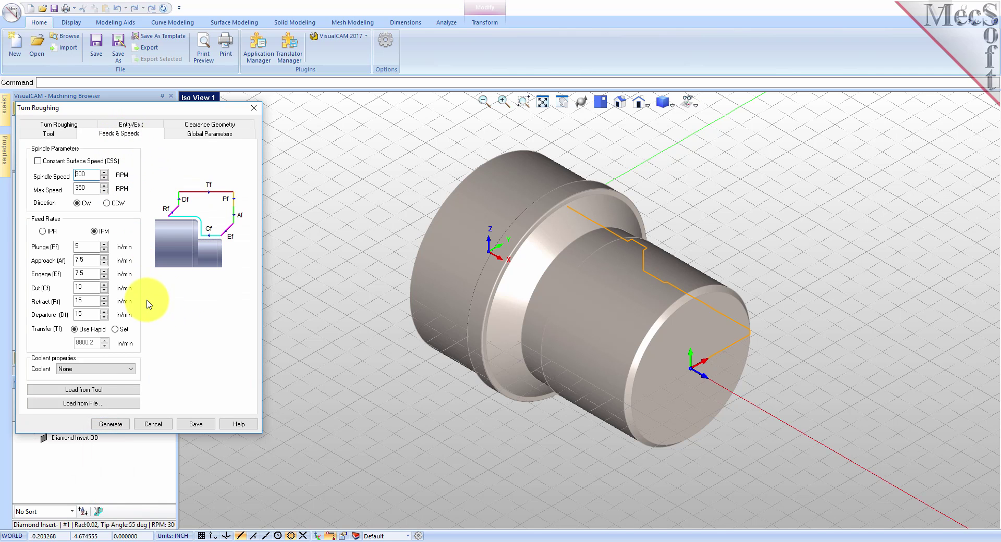
click(105, 394)
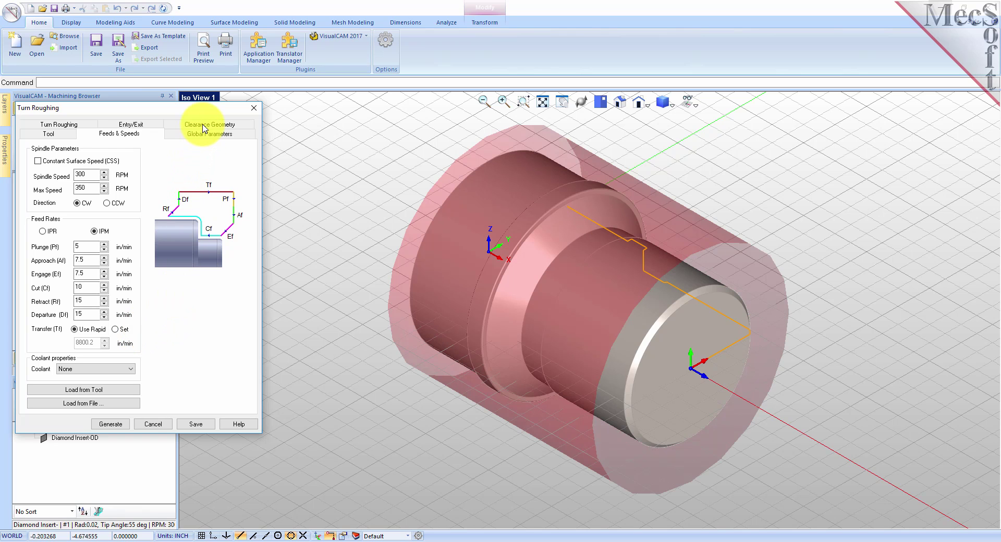
Set the cut transfer to Clearance Plane, and use an Outer Diameter approach with a global stock allowance of 0.01
click(203, 128)
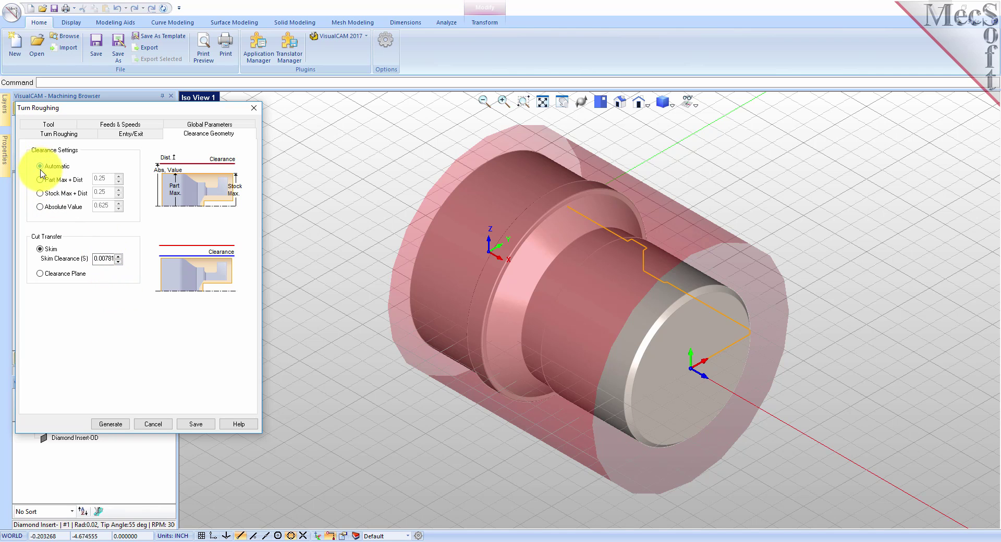
click(41, 274)
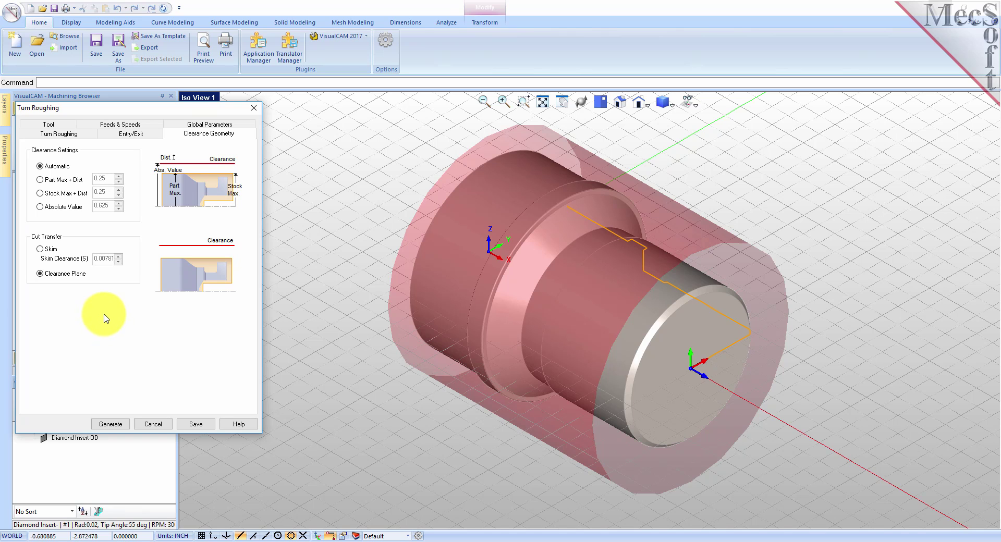
click(205, 125)
click(204, 125)
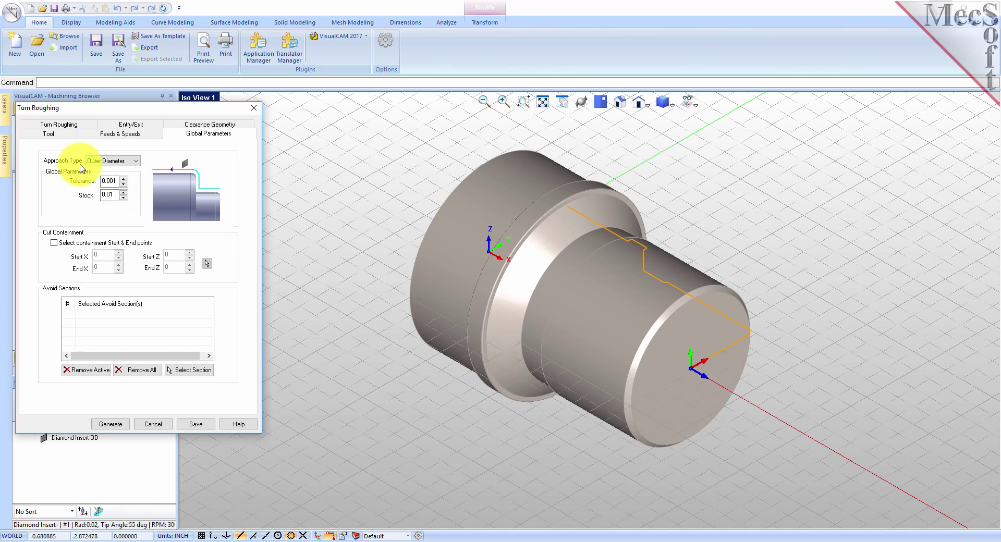
click(137, 161)
click(136, 172)
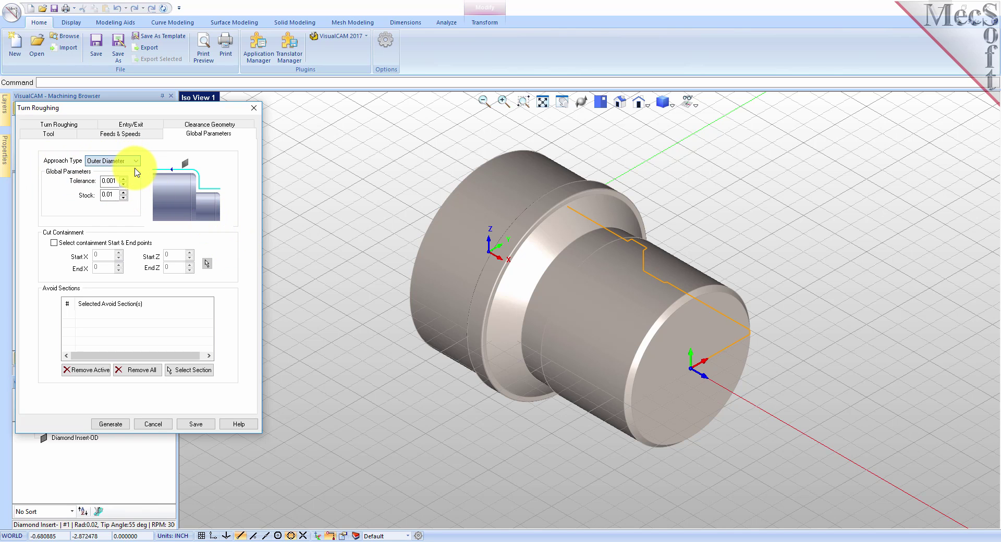
double_click(112, 195)
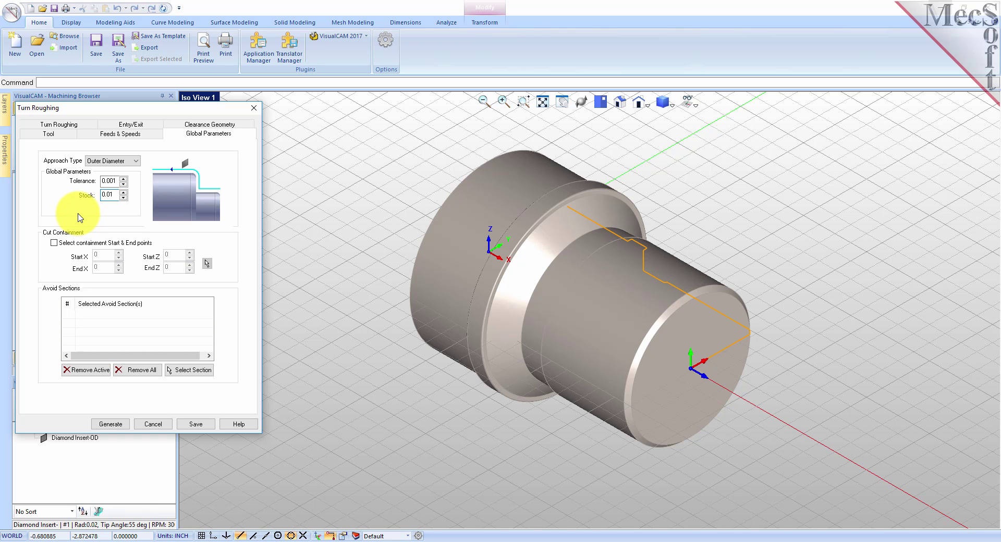
Set the roughing pattern to Linear Cuts without a final cleanup pass, using a depth-per-cut distance of 0.0625
click(57, 125)
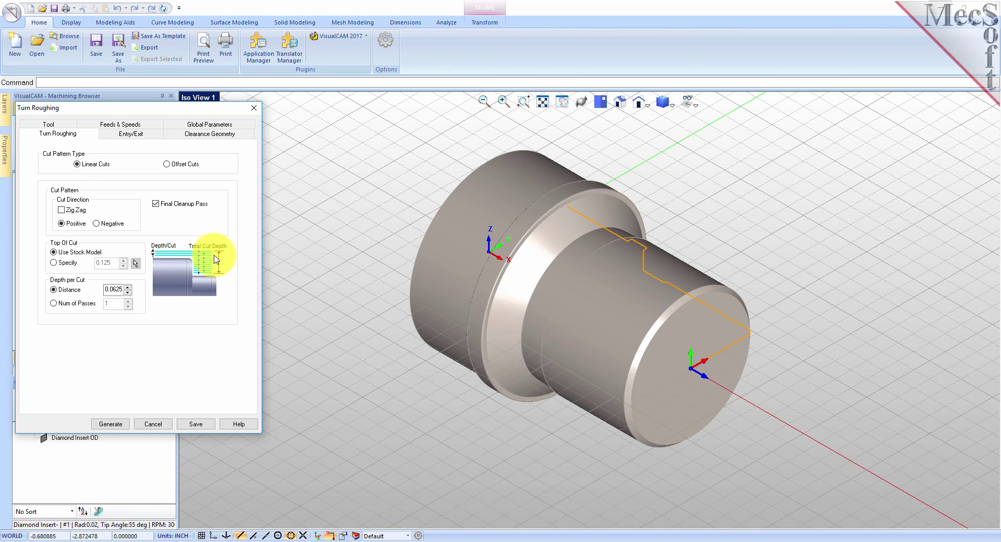
click(166, 164)
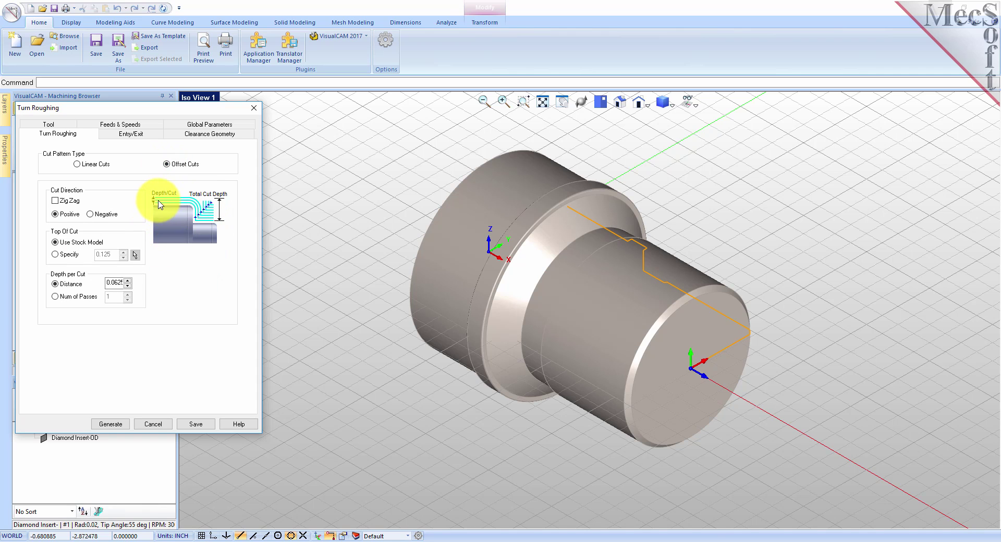
click(79, 166)
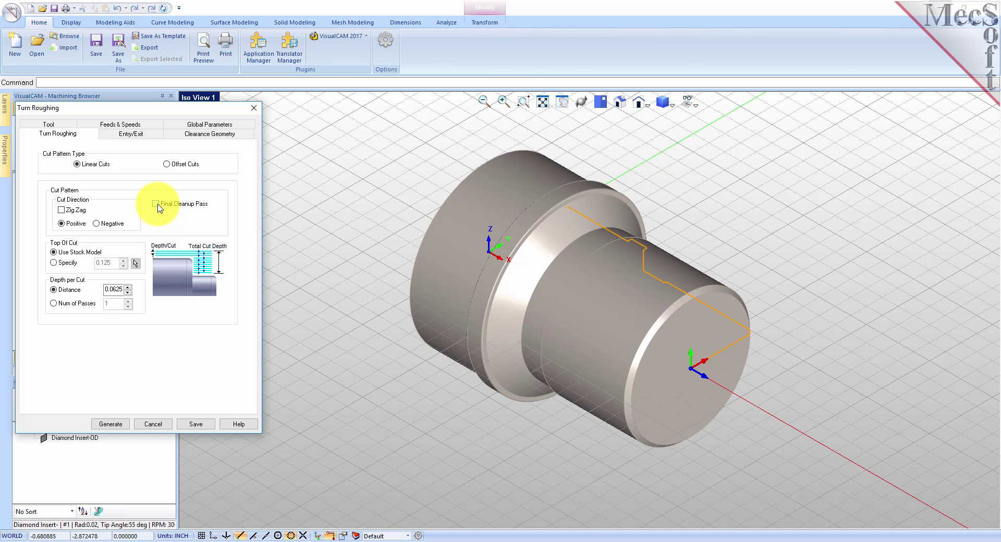
double_click(111, 290)
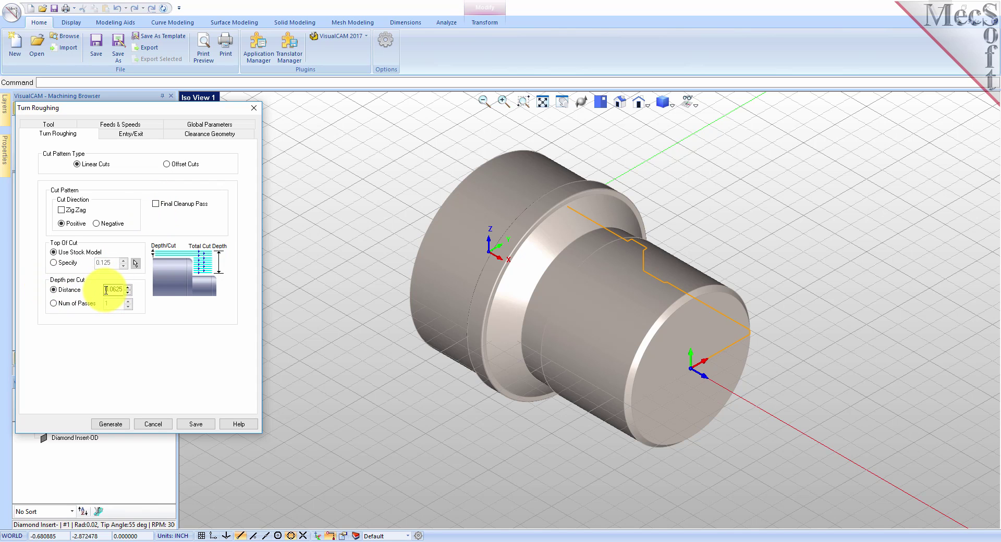
text(0.)
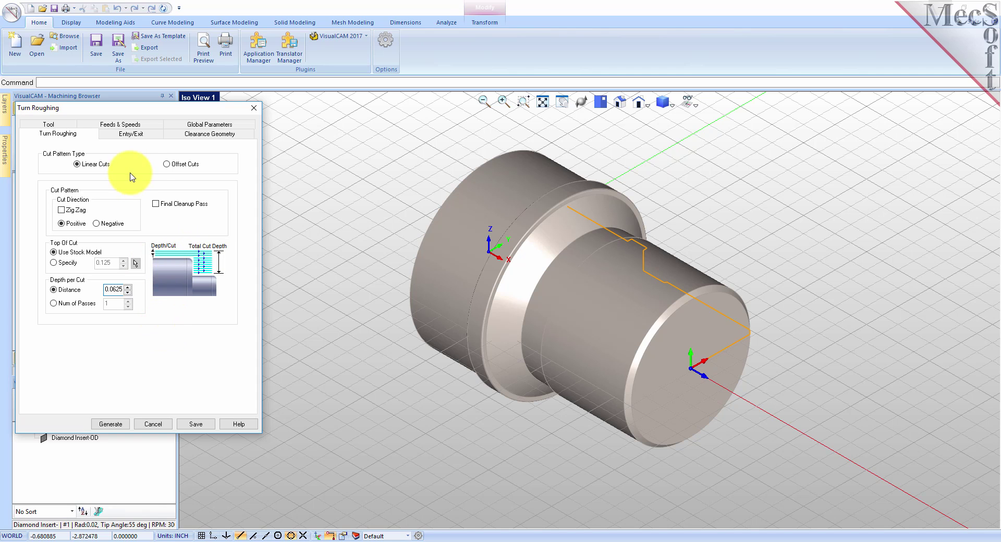
Check the entry and exit motions, keeping their 0.025 lengths, and generate the Turn Roughing toolpath
click(129, 134)
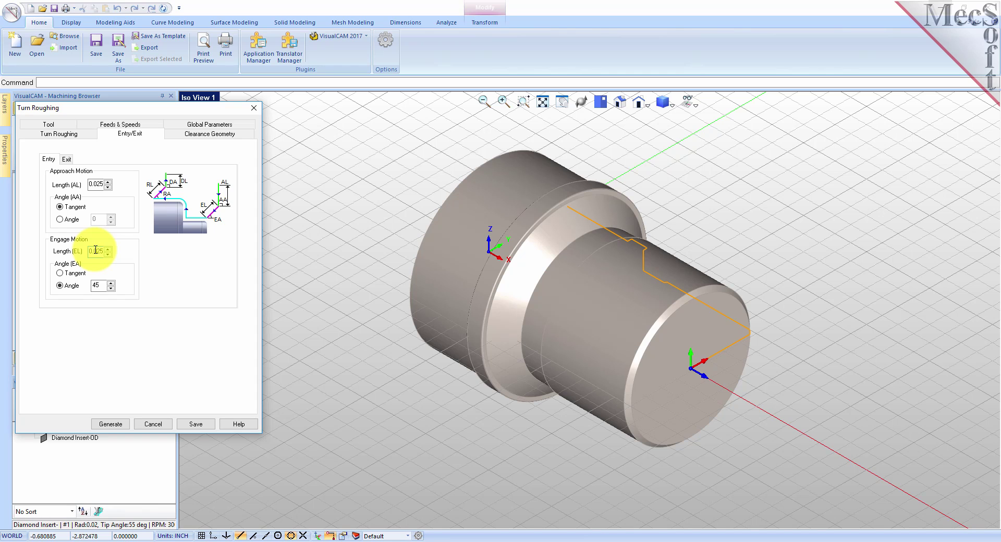
click(66, 160)
double_click(96, 183)
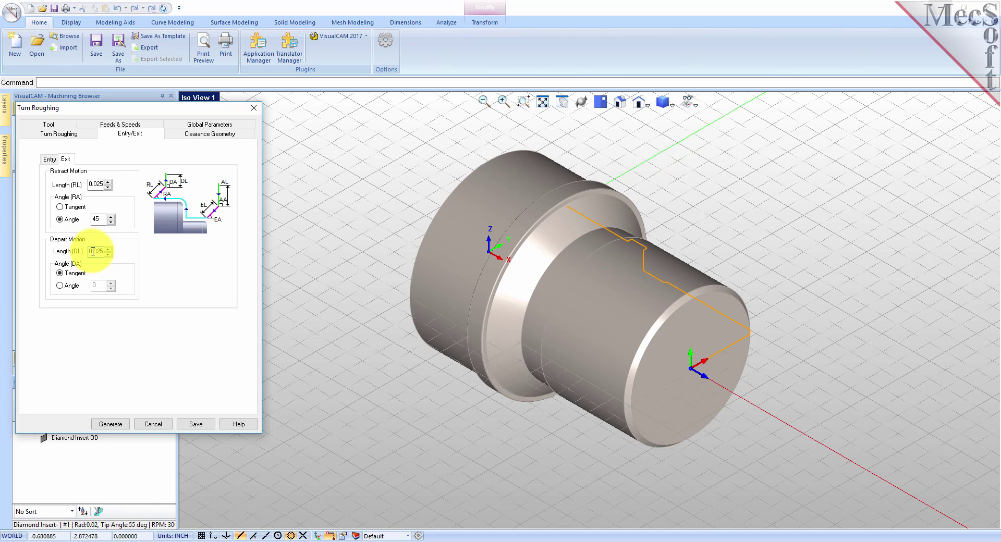
click(109, 424)
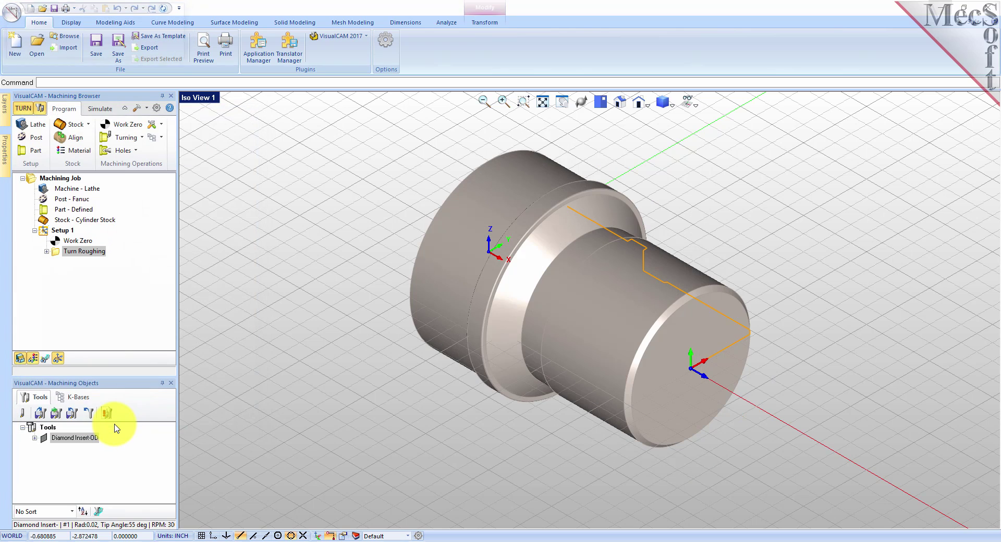
Display the generated Turn Roughing toolpath and look at it from the top view
click(67, 252)
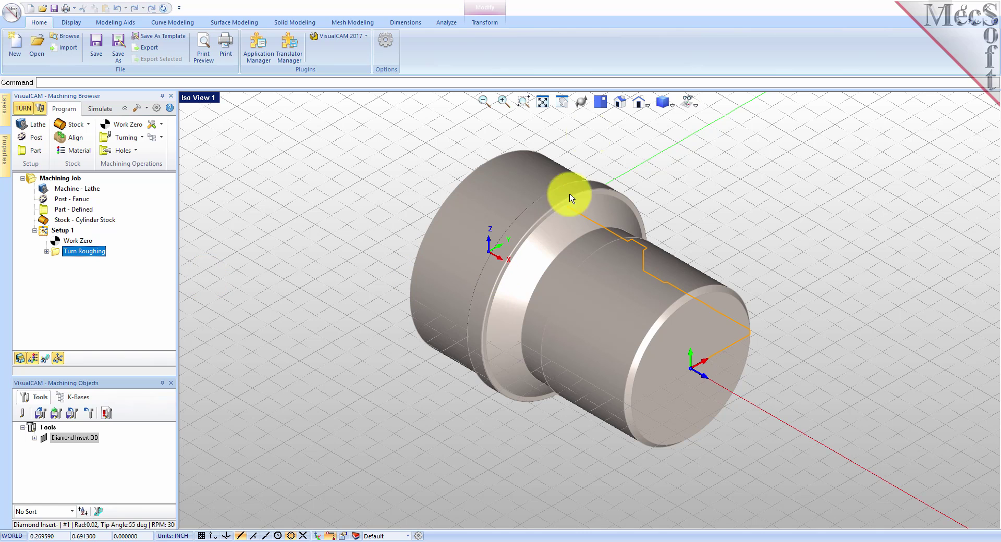
click(600, 102)
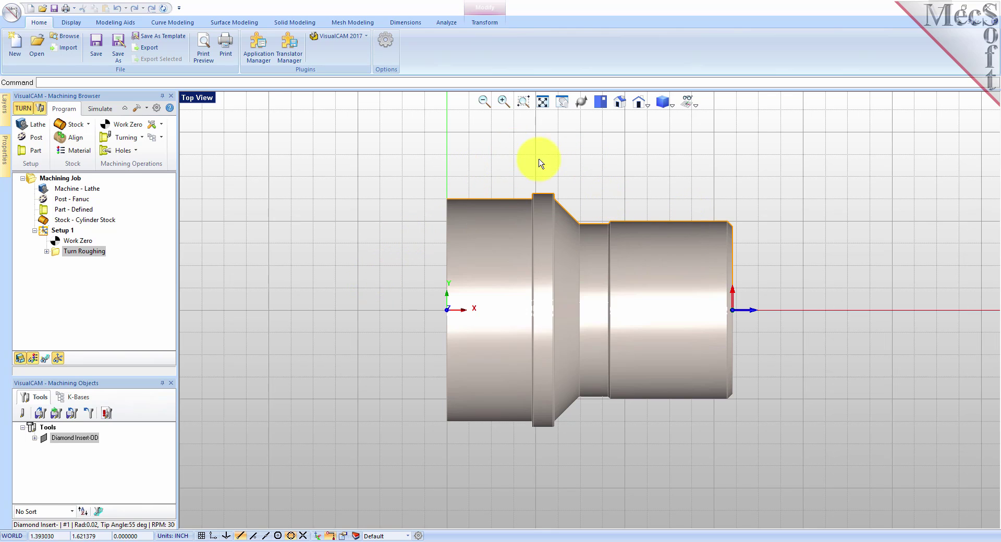
click(44, 363)
click(46, 363)
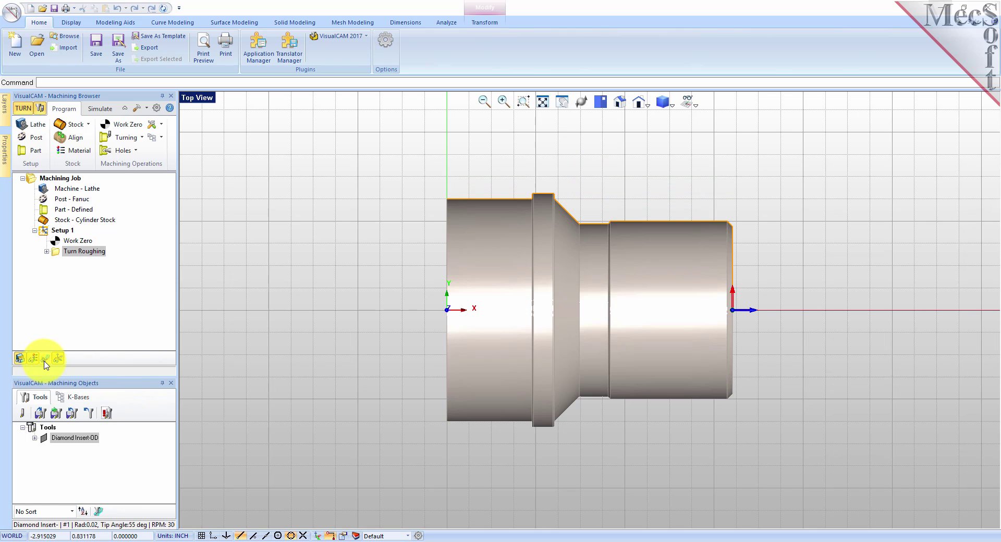
click(45, 359)
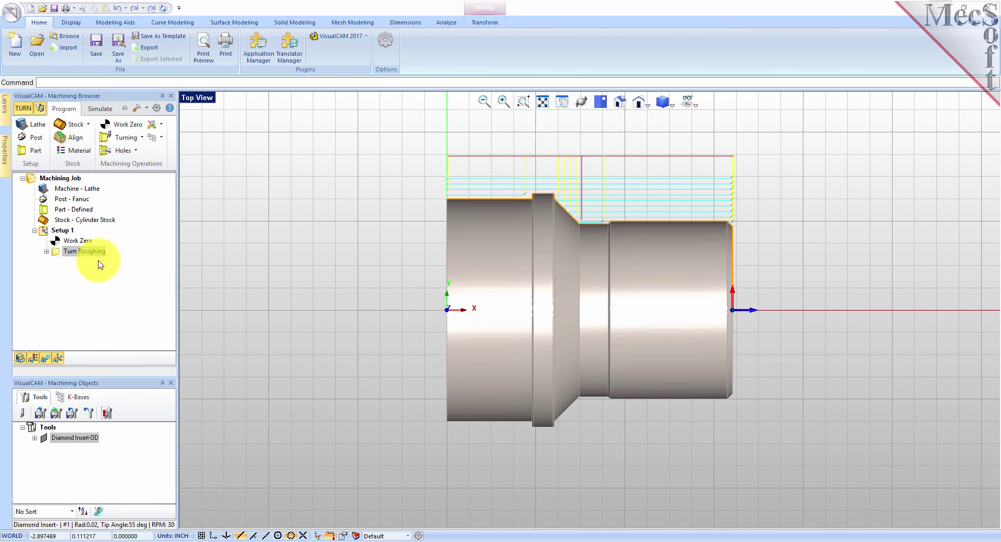
Switch to simulation for Turn Roughing, widen the Machining Browser and set the Isometric-2 view
click(54, 252)
click(97, 108)
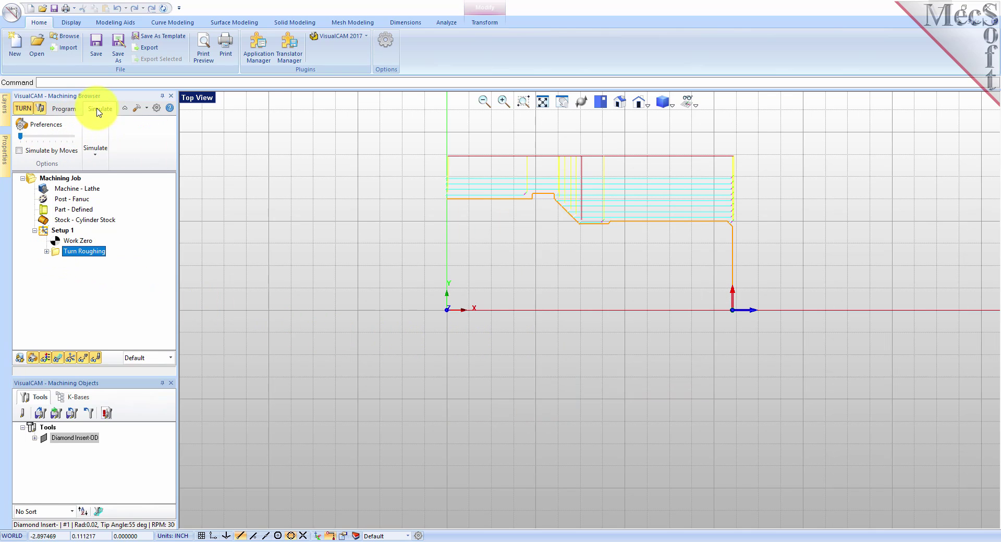
drag(178, 267, 215, 264)
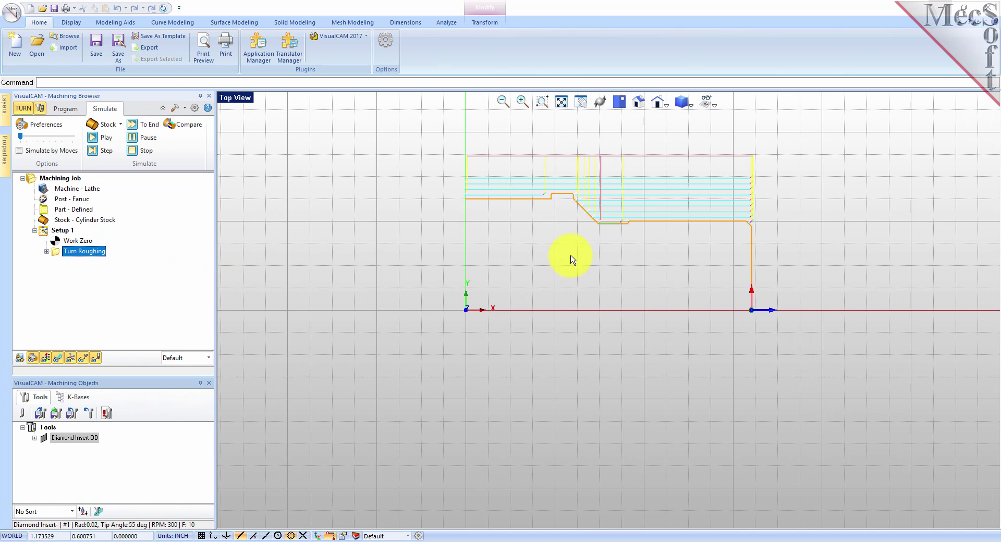
click(666, 107)
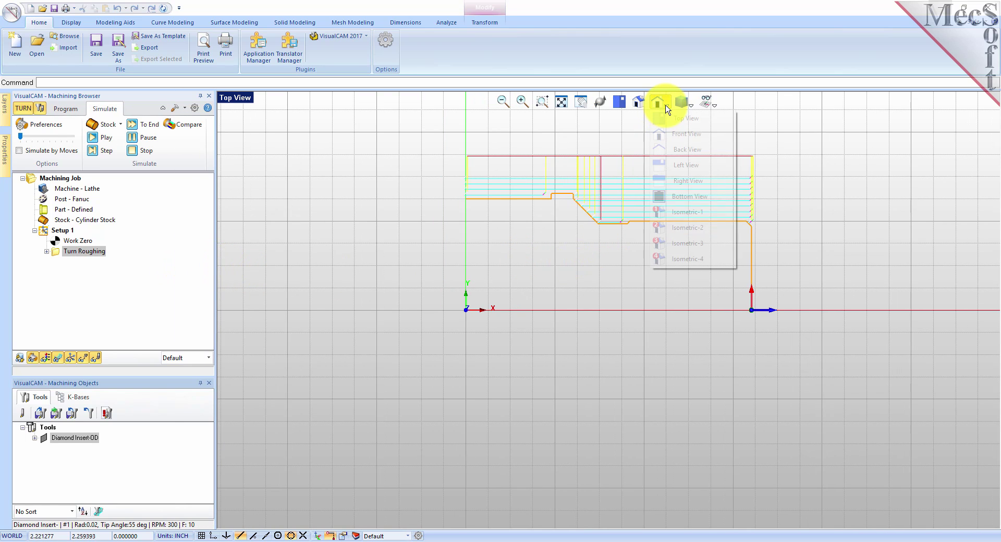
click(690, 228)
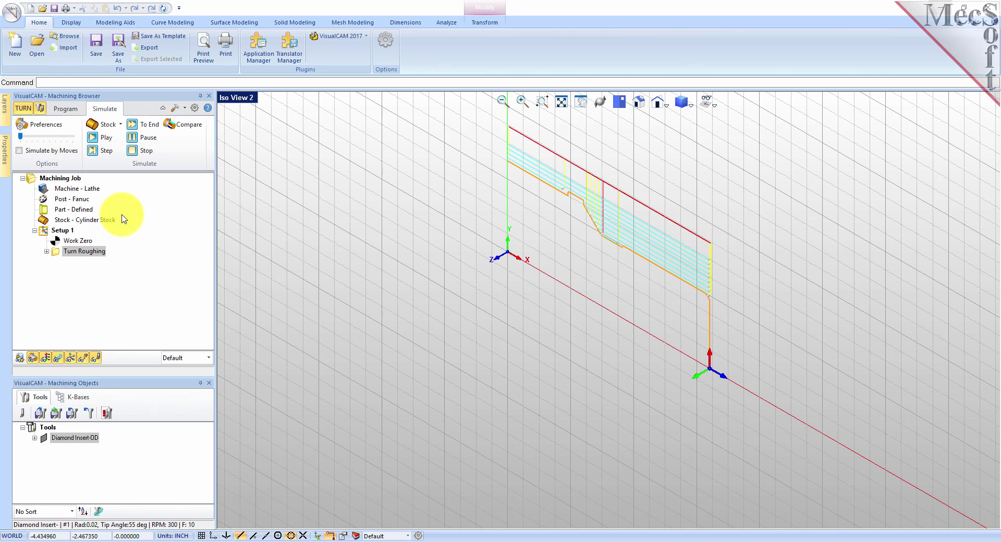
Set the simulation display mode to 3 Quarter, leaving Simulate by Moves off and the simulation speed at its minimum
click(48, 126)
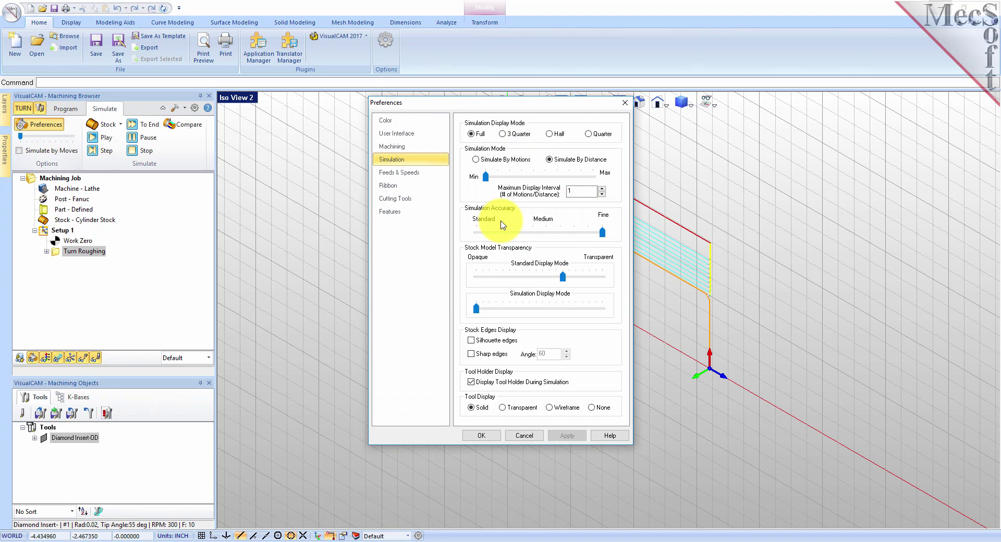
click(502, 134)
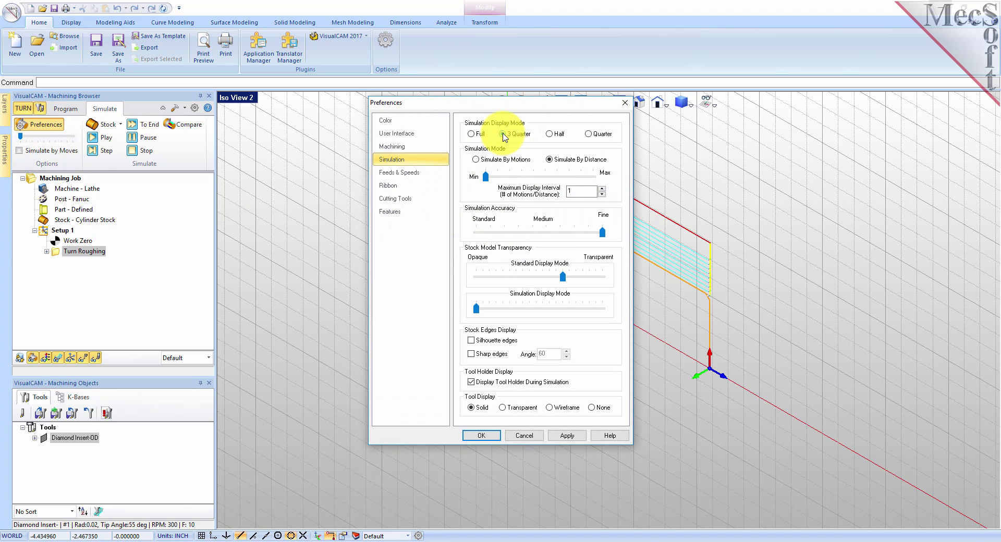
click(481, 436)
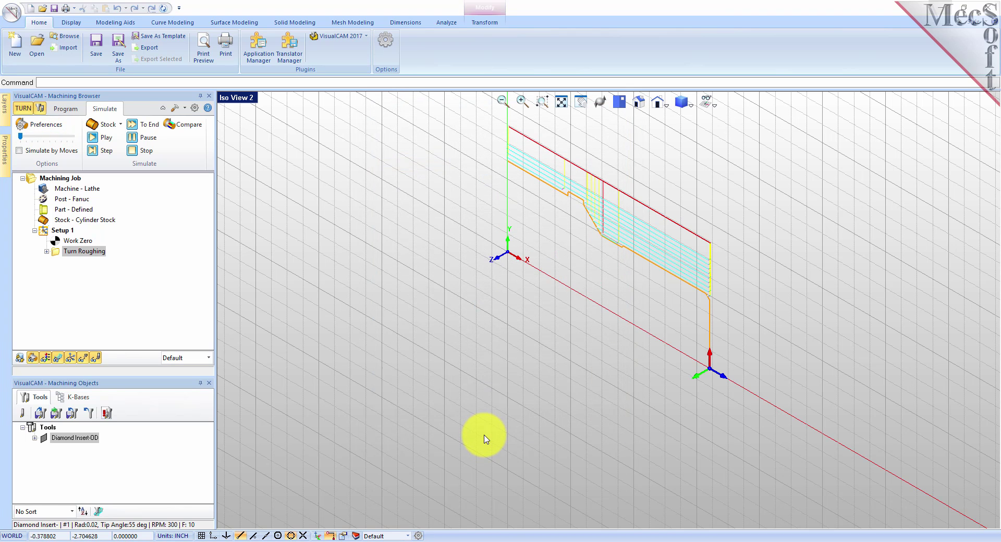
click(19, 153)
click(20, 151)
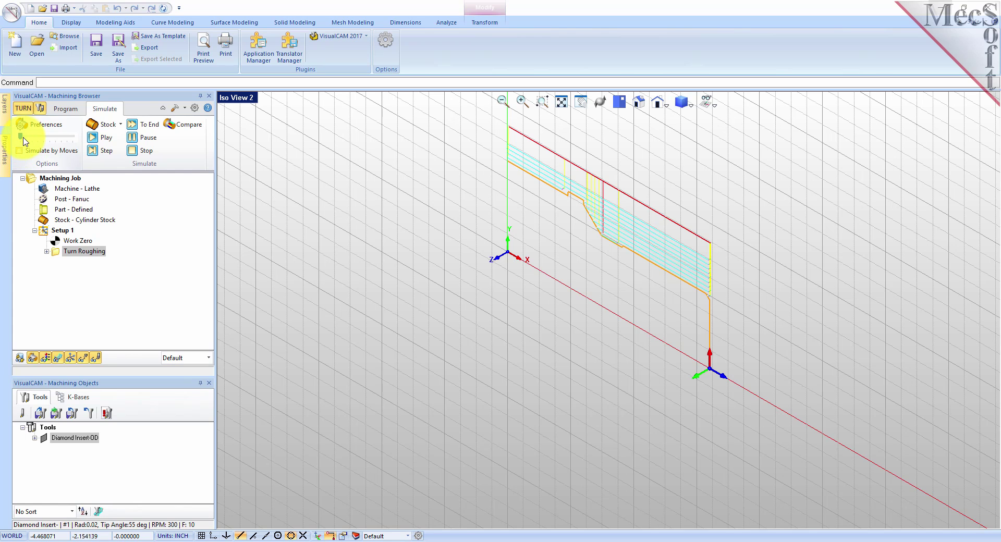
mouse_move(23, 138)
mouse_down()
mouse_move(75, 142)
mouse_move(18, 141)
mouse_up()
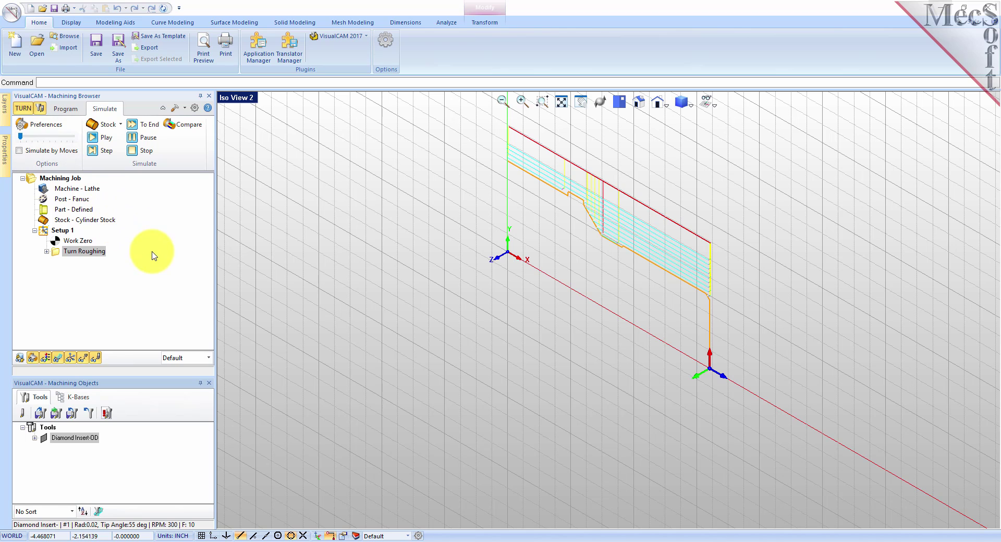
Simulate the Turn Roughing operation and show the part inside the cut stock
click(56, 251)
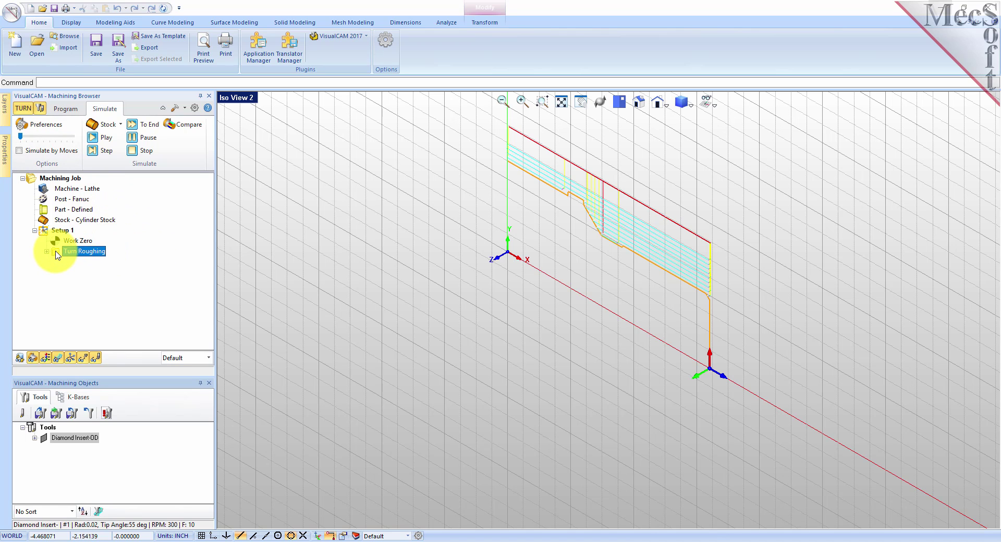
click(105, 138)
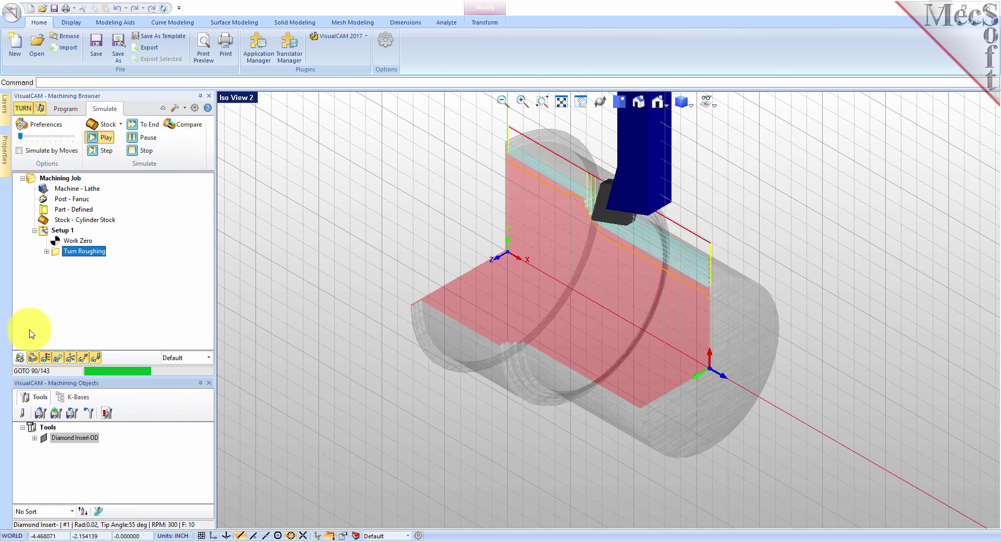
click(20, 360)
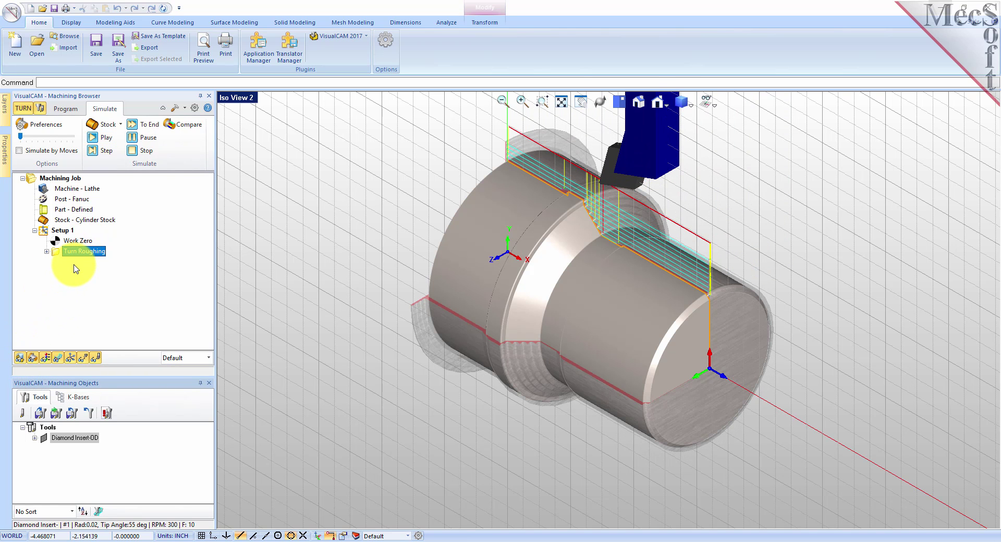
From a fitted Isometric-3 view, display the cut stock opaque with its material texture, and compare it with the part hidden and shown
click(669, 108)
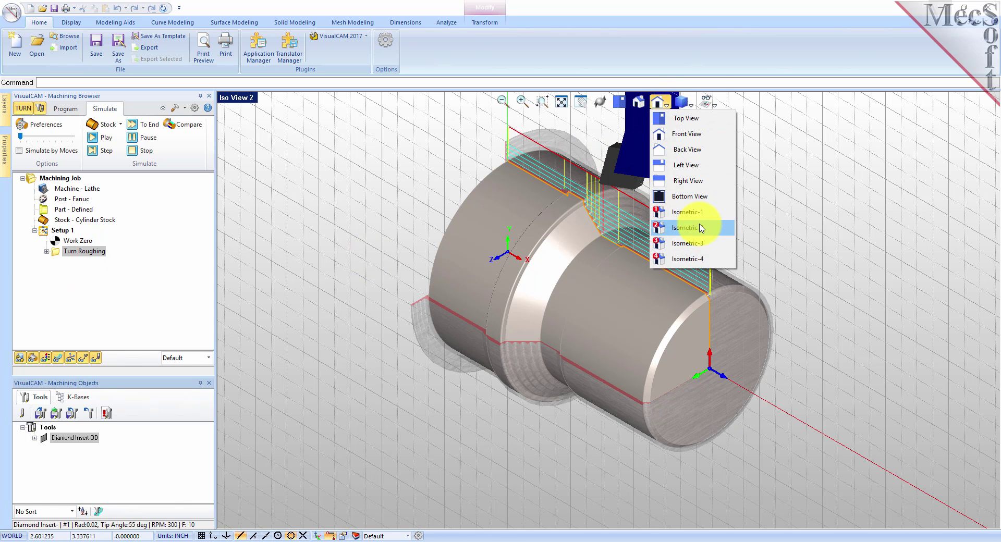
click(705, 244)
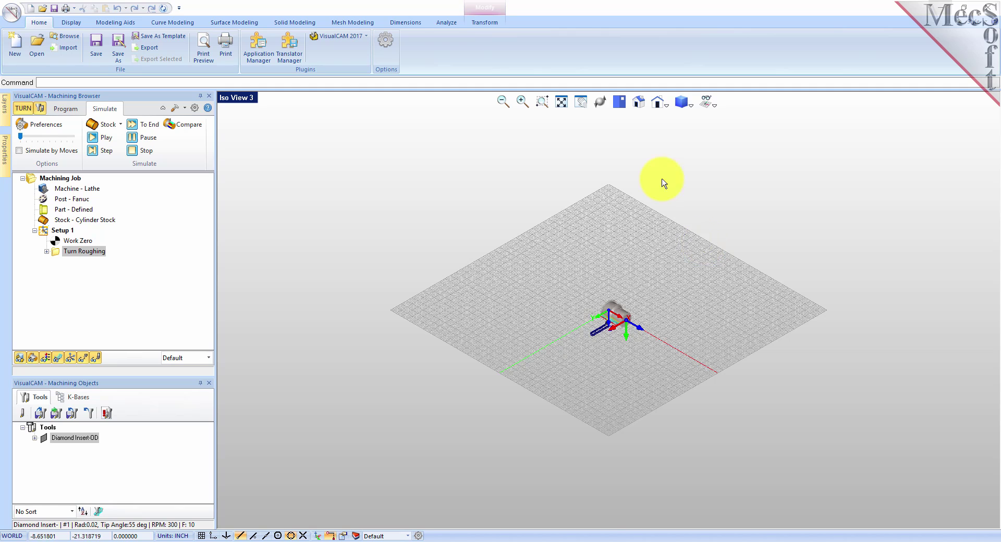
click(561, 105)
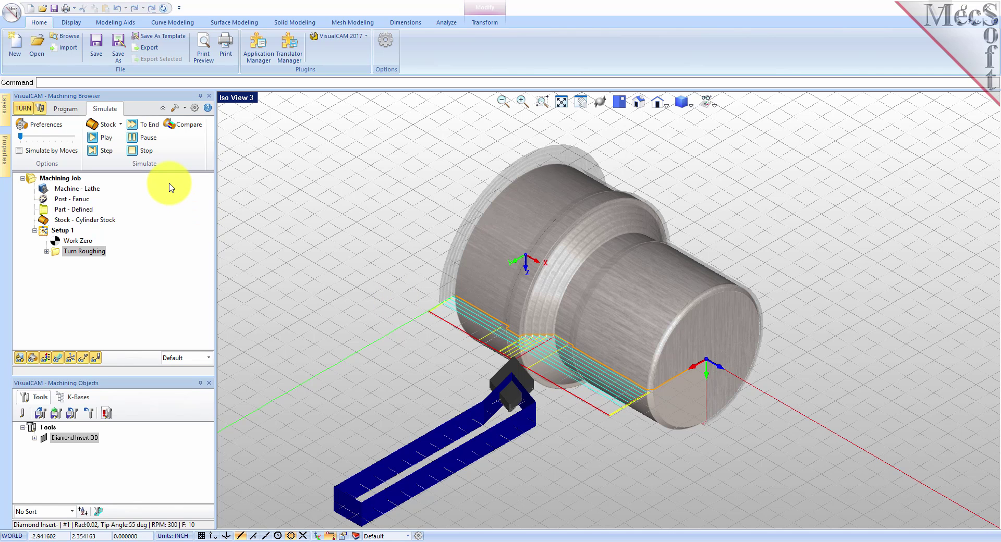
click(45, 358)
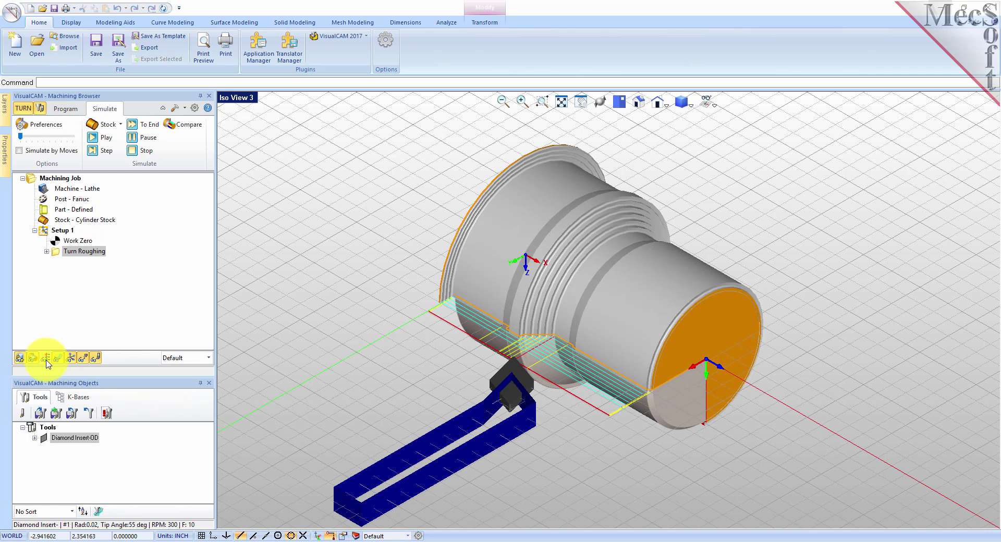
click(46, 358)
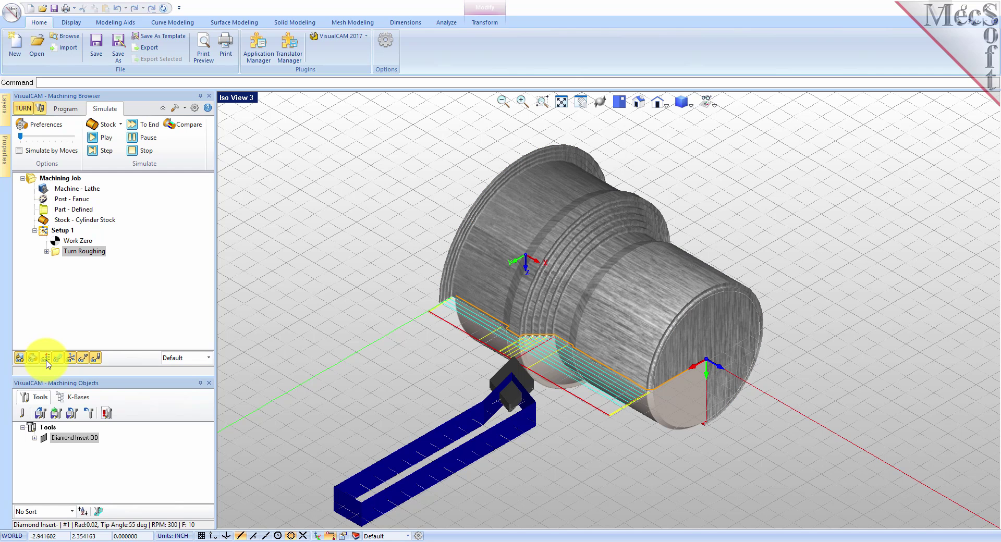
click(20, 360)
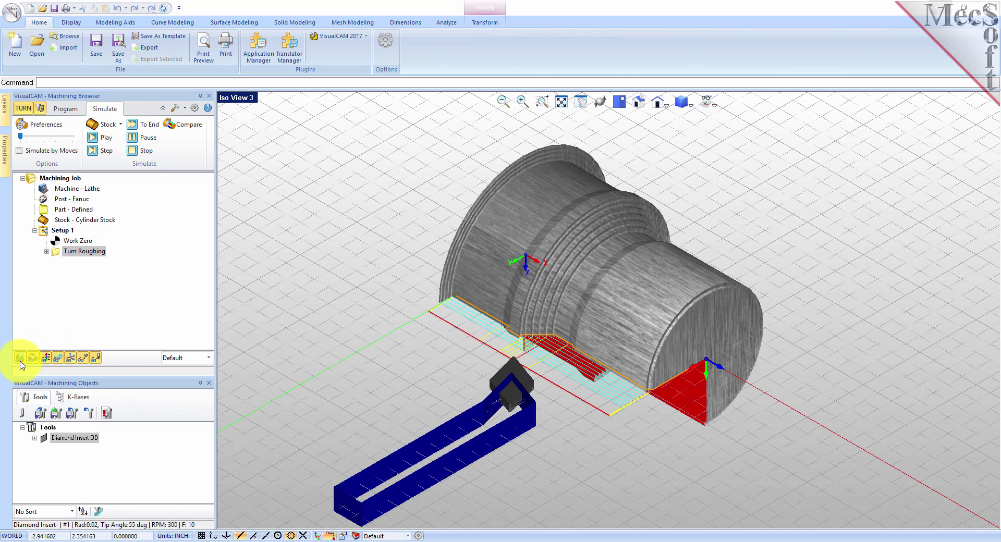
click(20, 359)
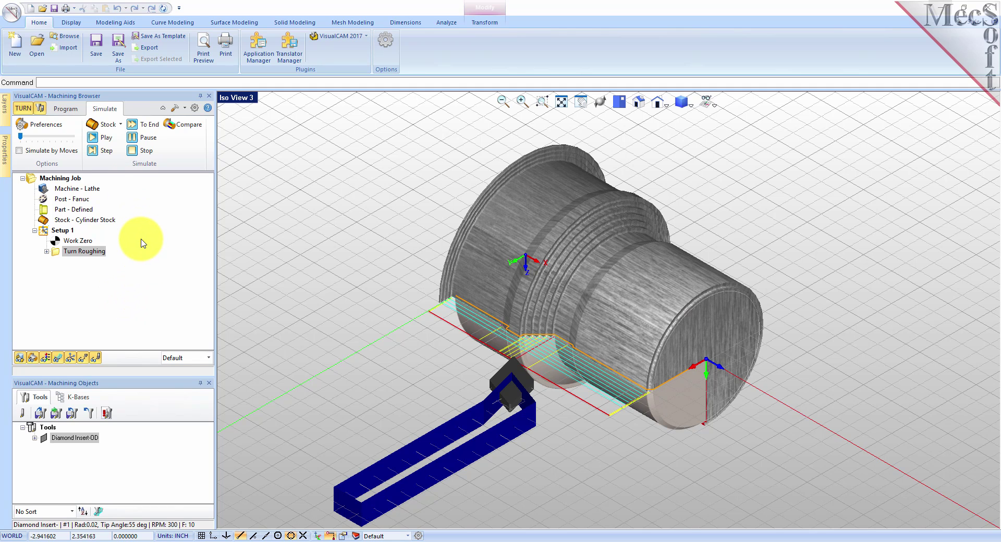
Return to programming in the Isometric-1 view and create a Turn Finishing operation using the Diamond Insert-OD tool
click(68, 109)
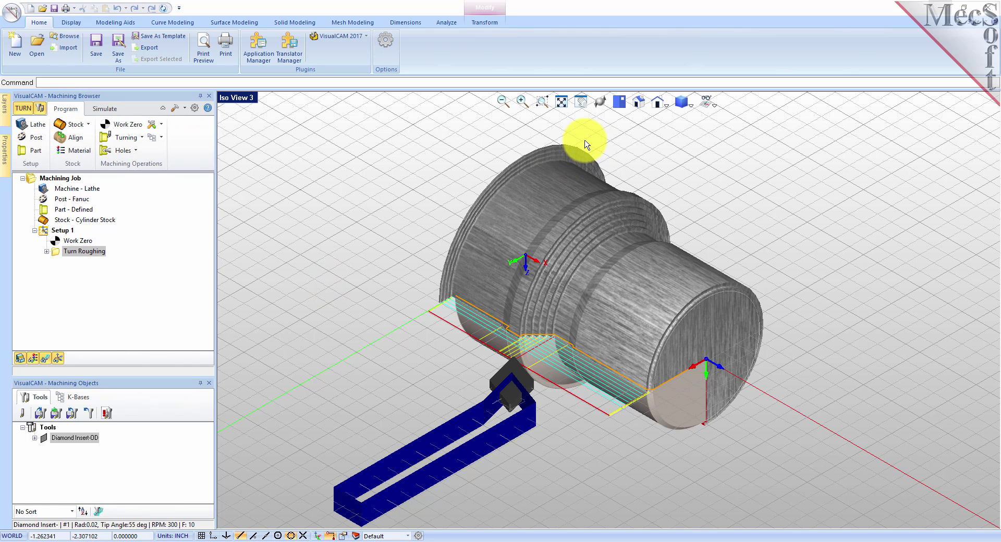
click(645, 107)
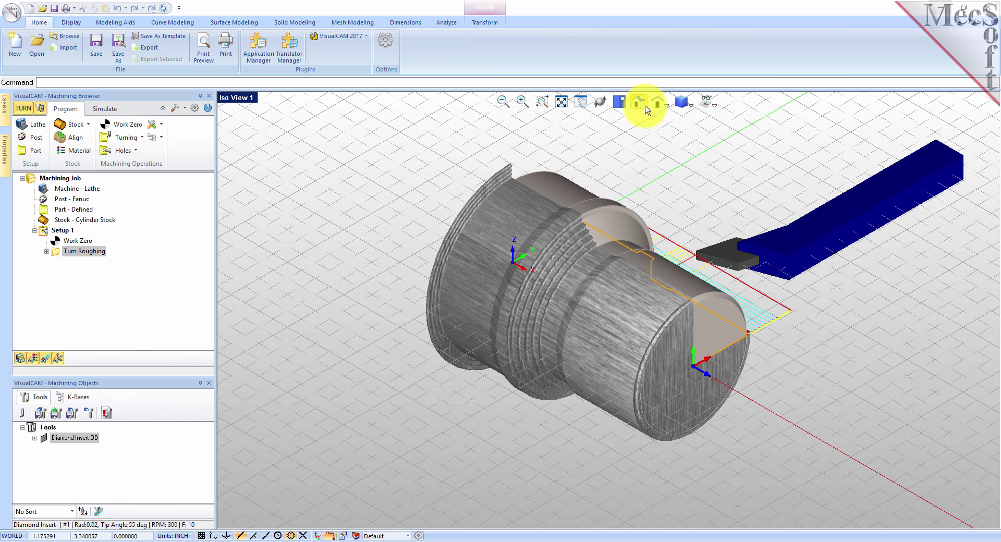
click(143, 137)
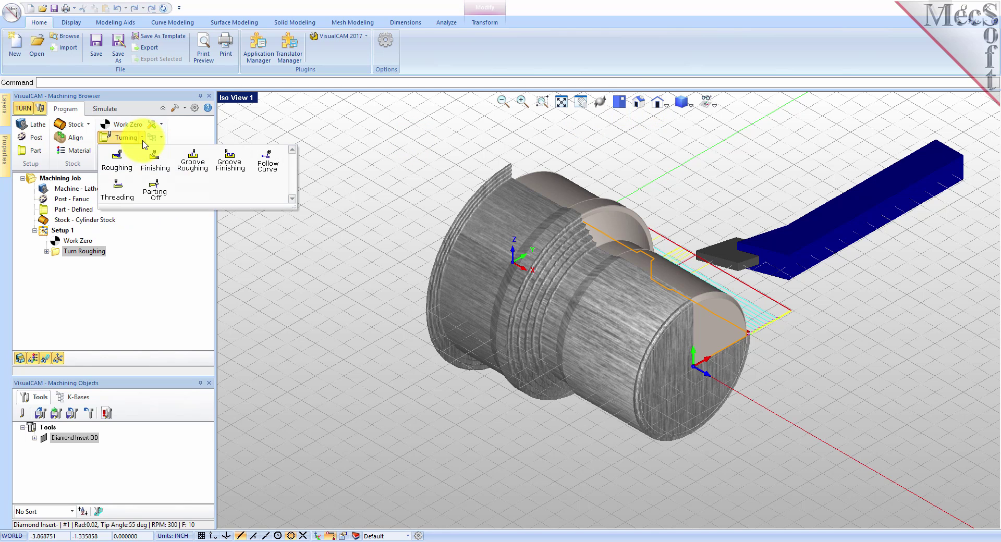
click(163, 166)
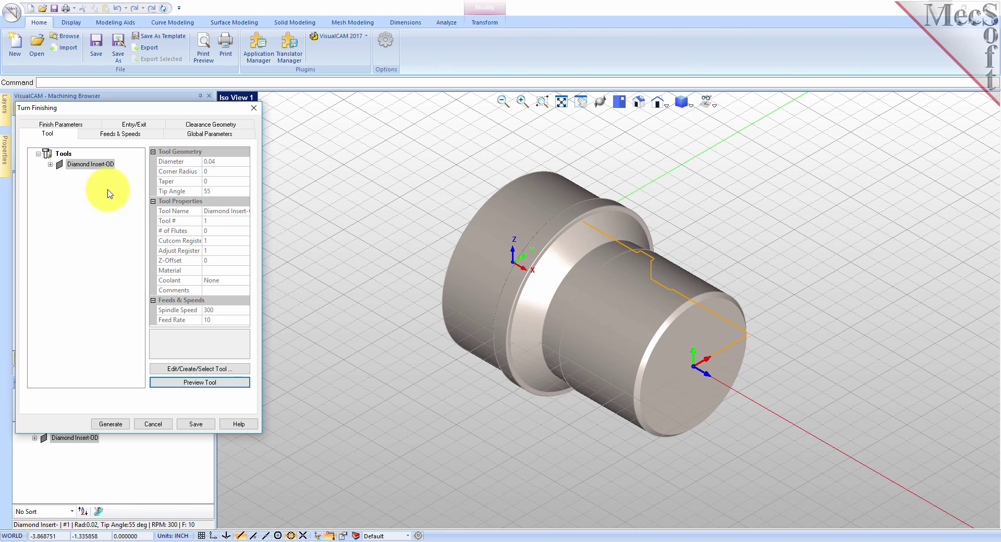
click(65, 164)
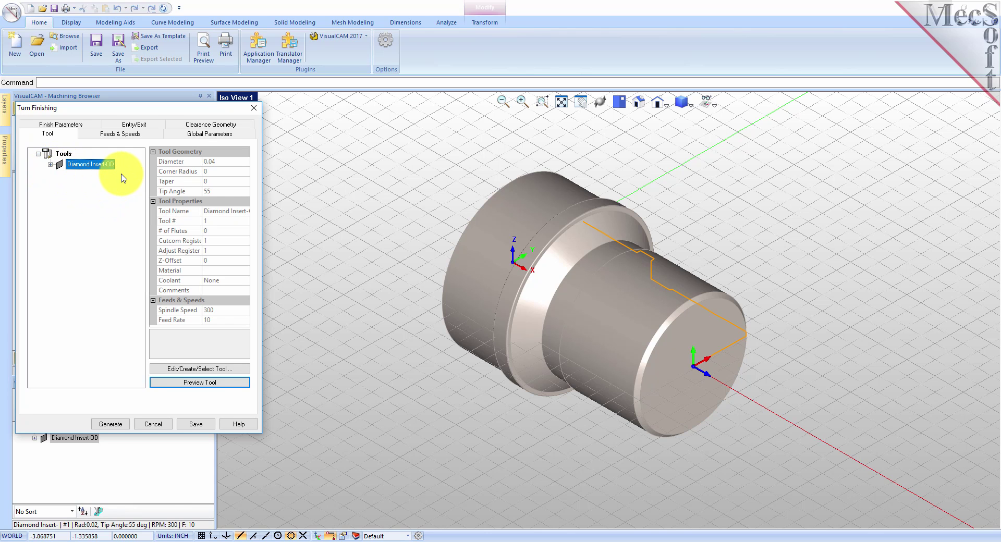
Check the finishing feeds and speeds, and set the cut transfer to Clearance Plane with automatic clearance
click(128, 134)
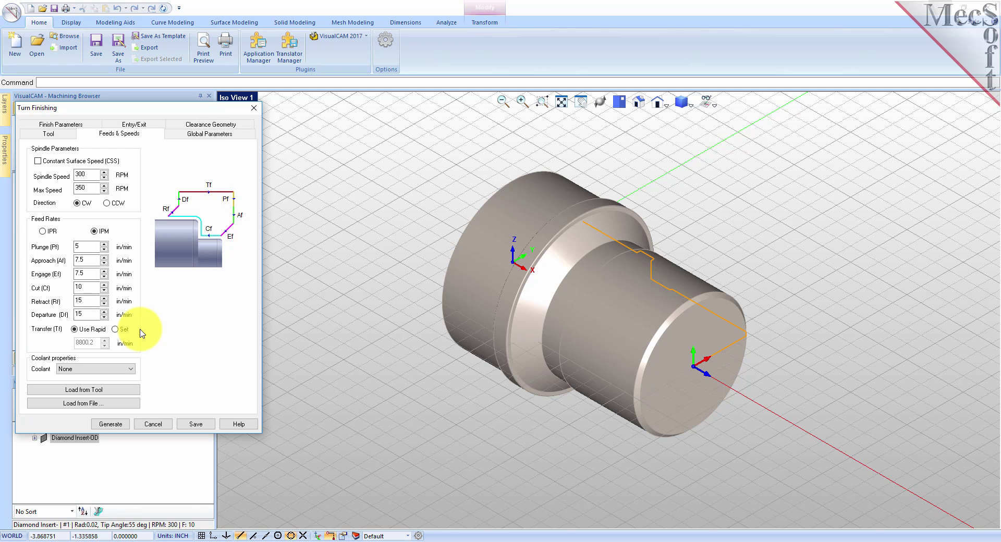
click(229, 126)
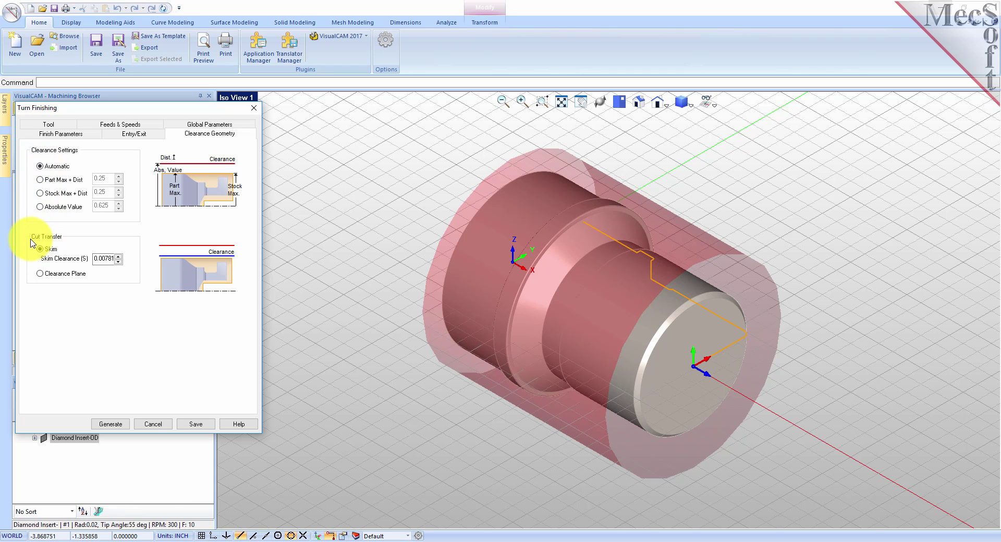
click(41, 275)
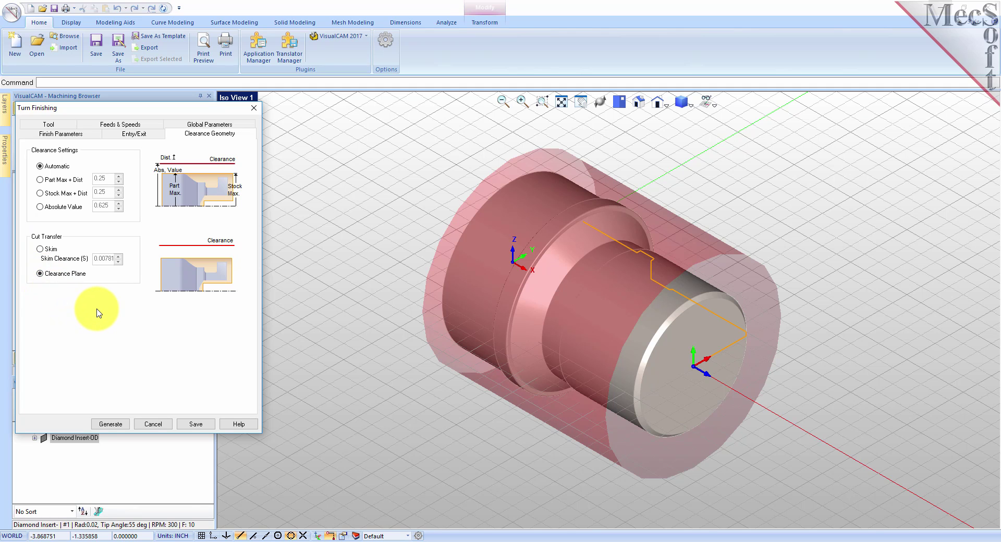
In the finishing operation's global parameters, use the Outer Diameter approach type and keep the stock allowance at 0
click(206, 125)
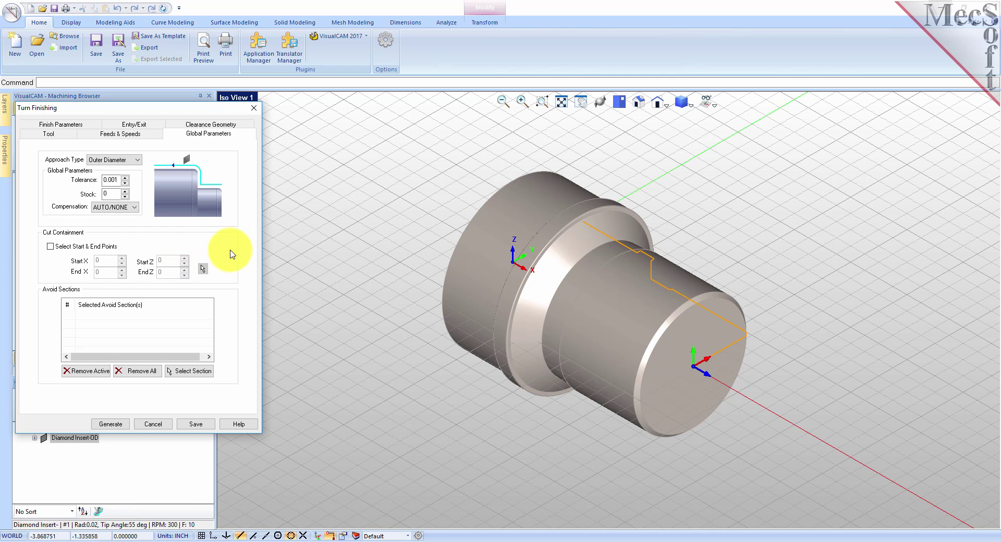
click(139, 162)
click(137, 172)
double_click(110, 193)
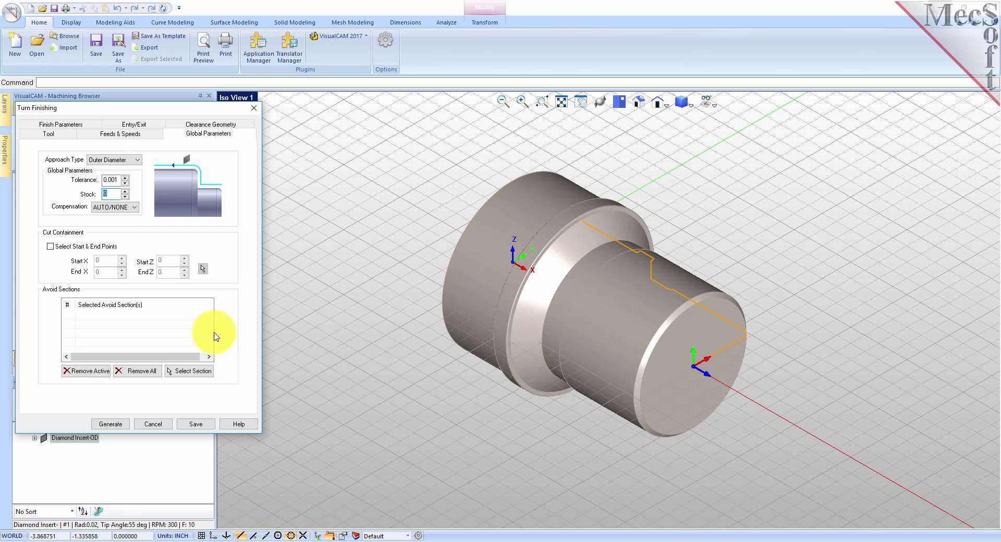
Contain the finishing cut from the front-face chamfer endpoint (X 0.93971, Z 0) to the profile's far outer endpoint (X 1.24958, Z -3.2075)
click(50, 247)
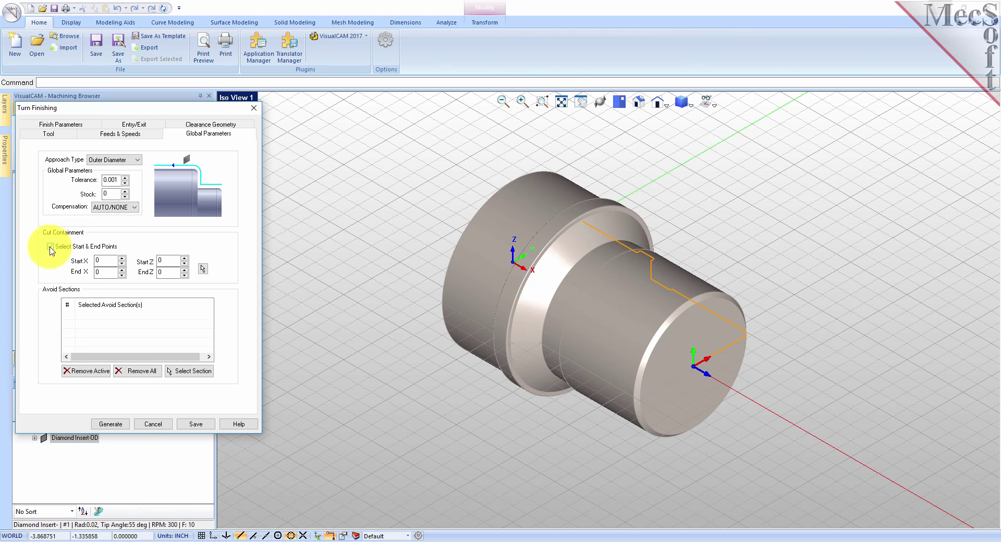
click(51, 247)
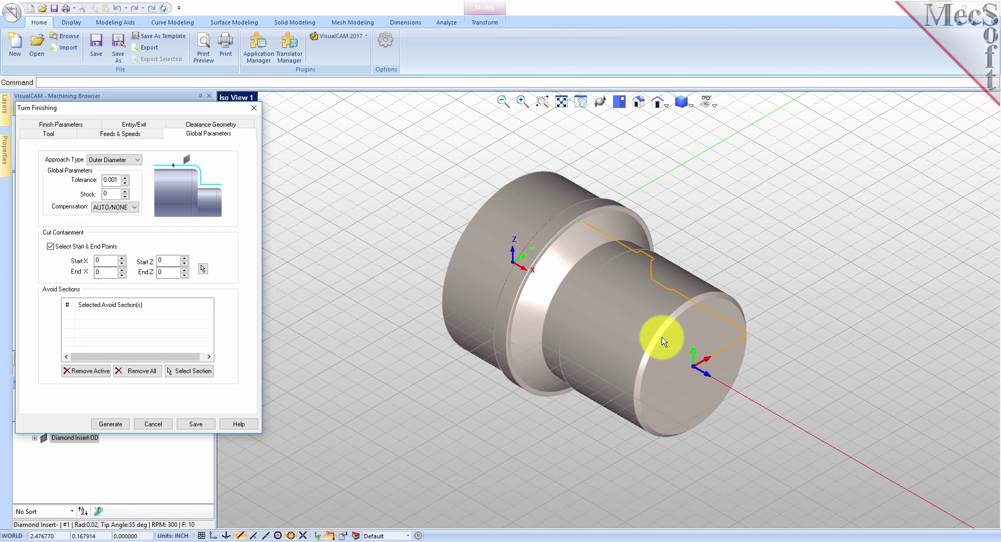
click(202, 269)
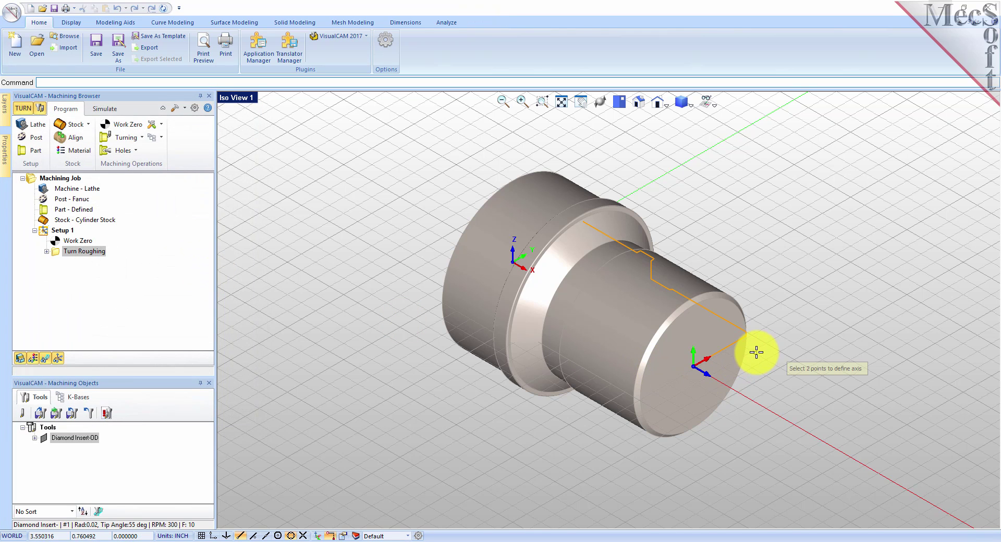
scroll(761, 349, up, 6)
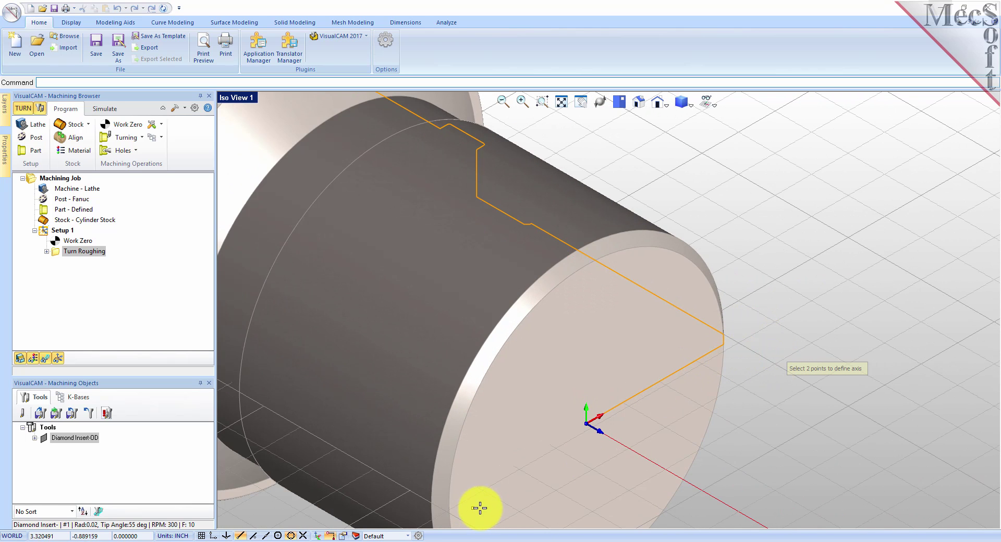
click(620, 102)
scroll(740, 250, up, 4)
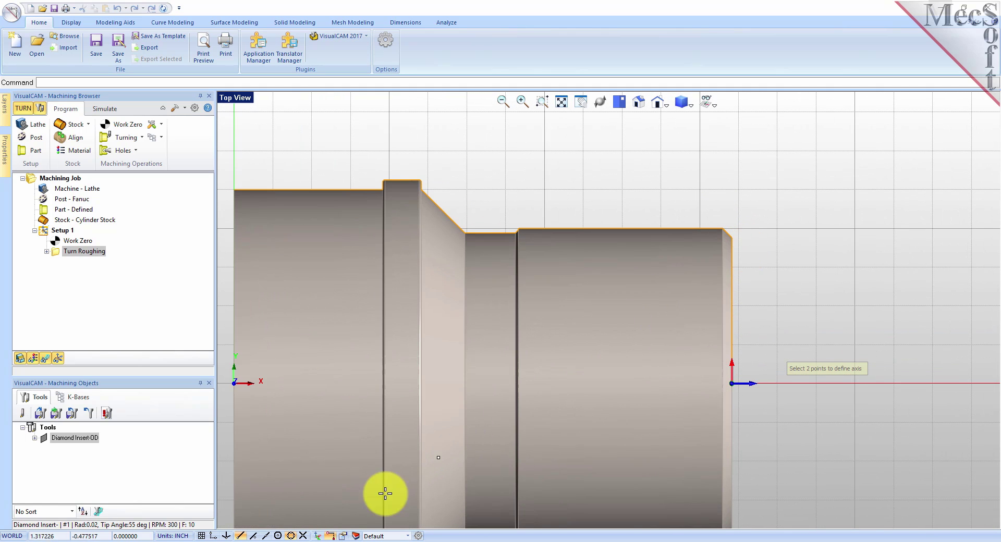
click(291, 535)
click(240, 536)
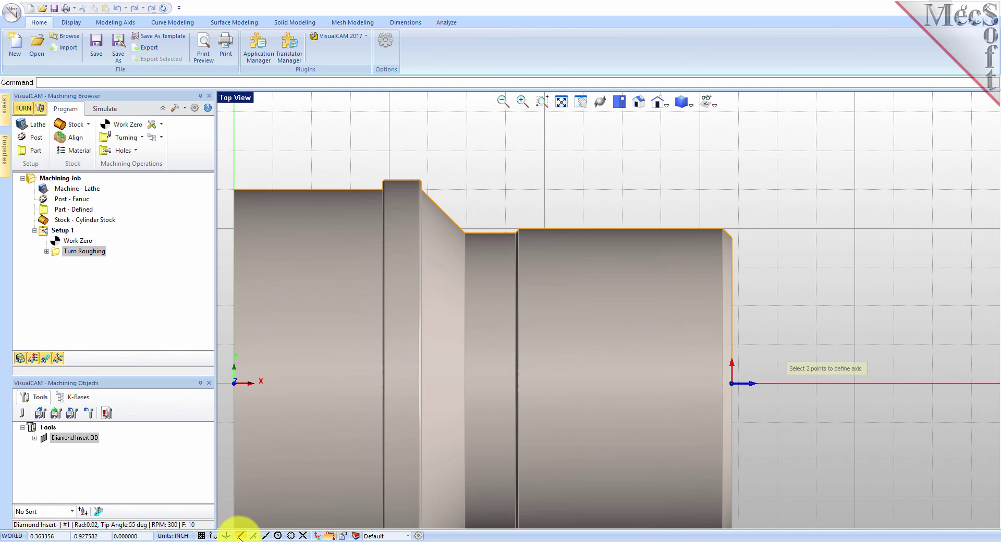
click(731, 238)
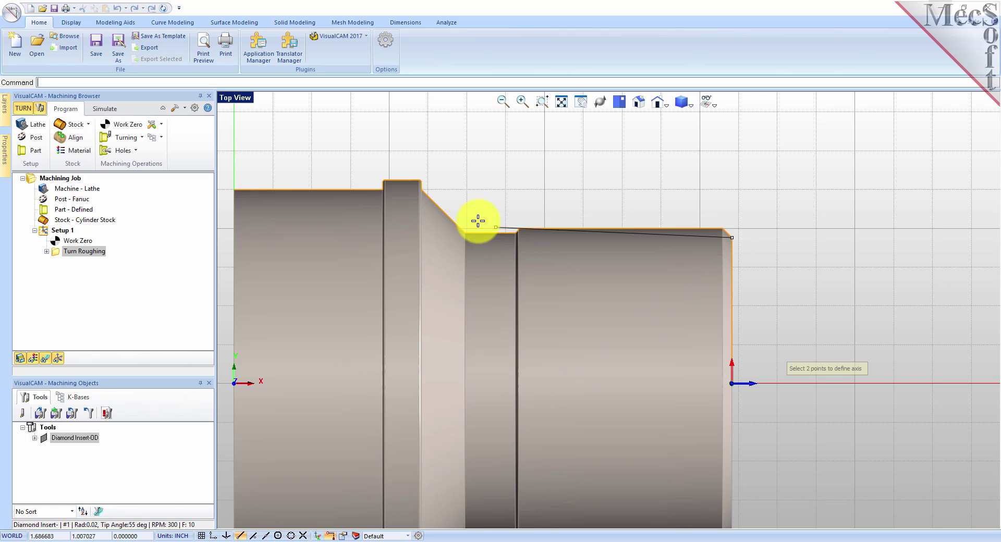
click(234, 189)
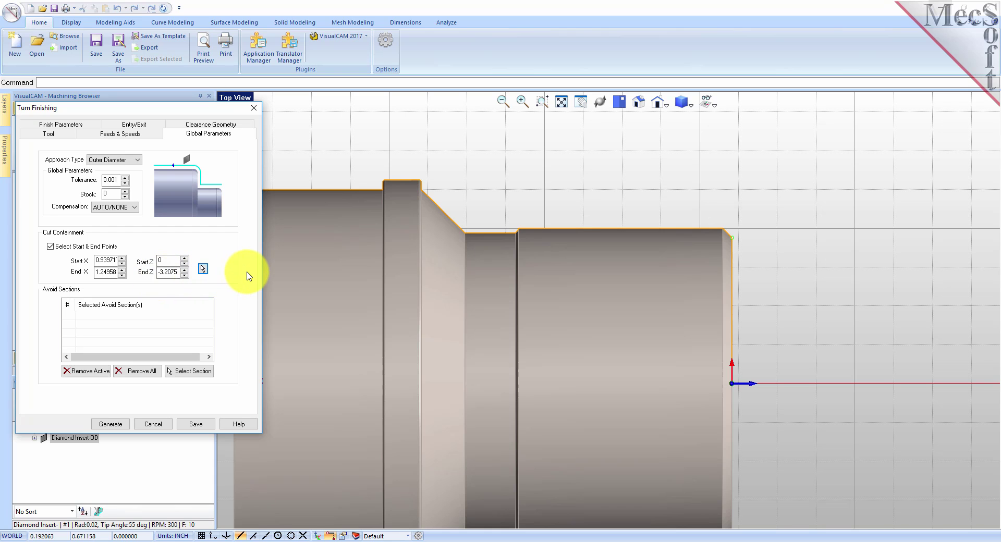
Generate the Turn Finishing toolpath and simulate the operation in the Isometric-2 view
click(111, 424)
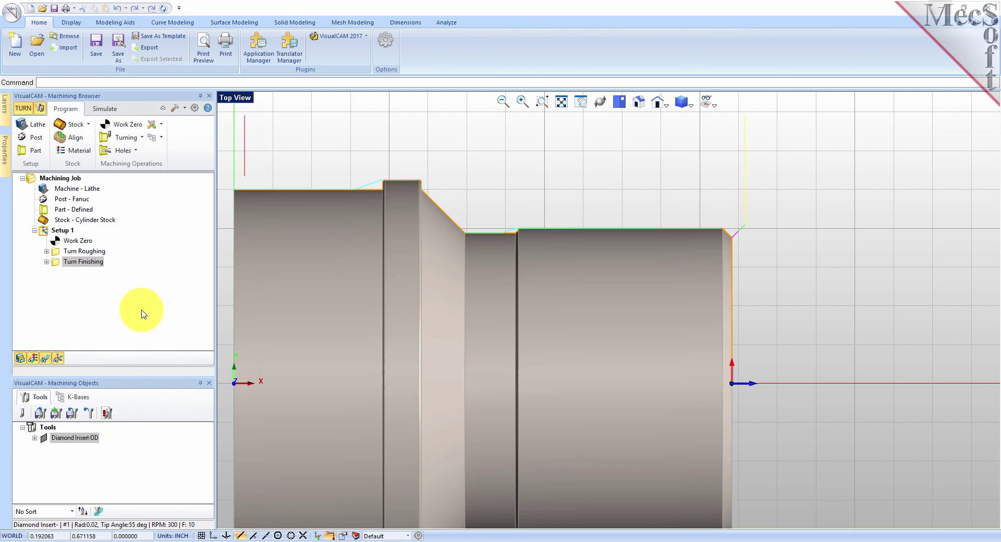
click(55, 262)
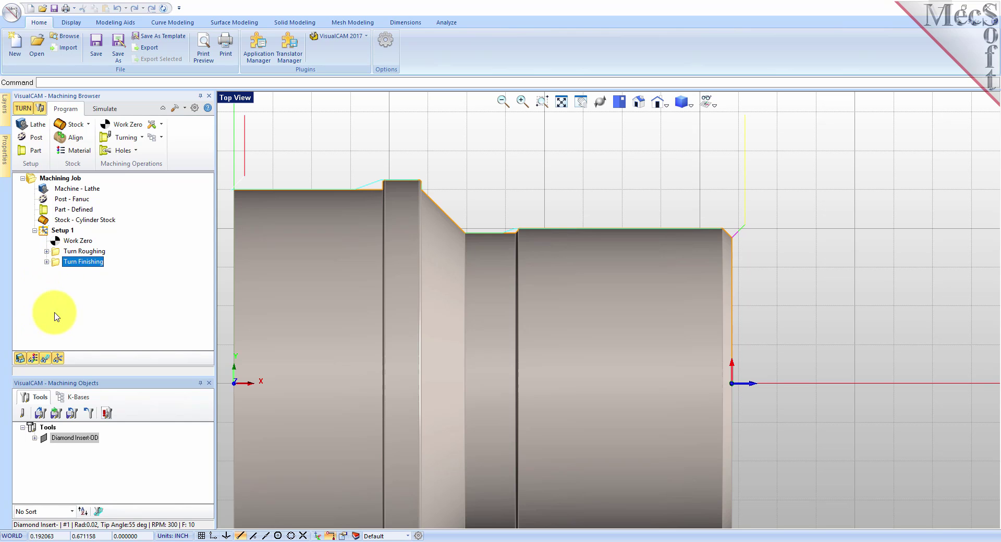
click(102, 108)
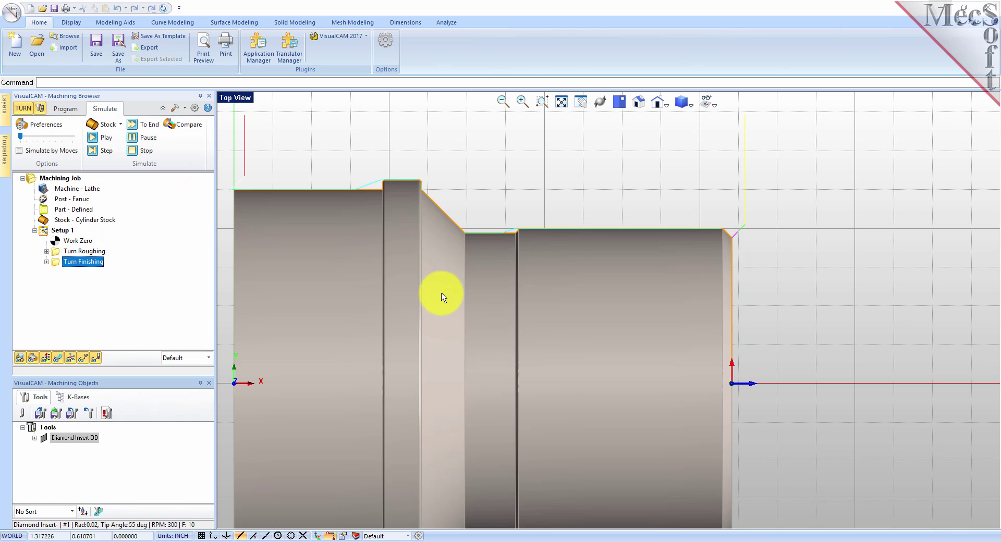
click(669, 110)
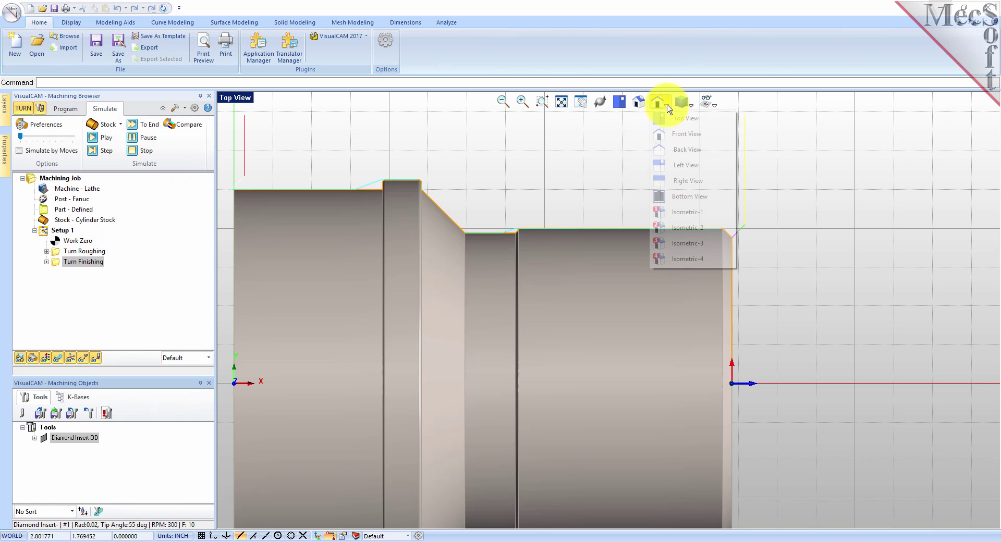
click(686, 233)
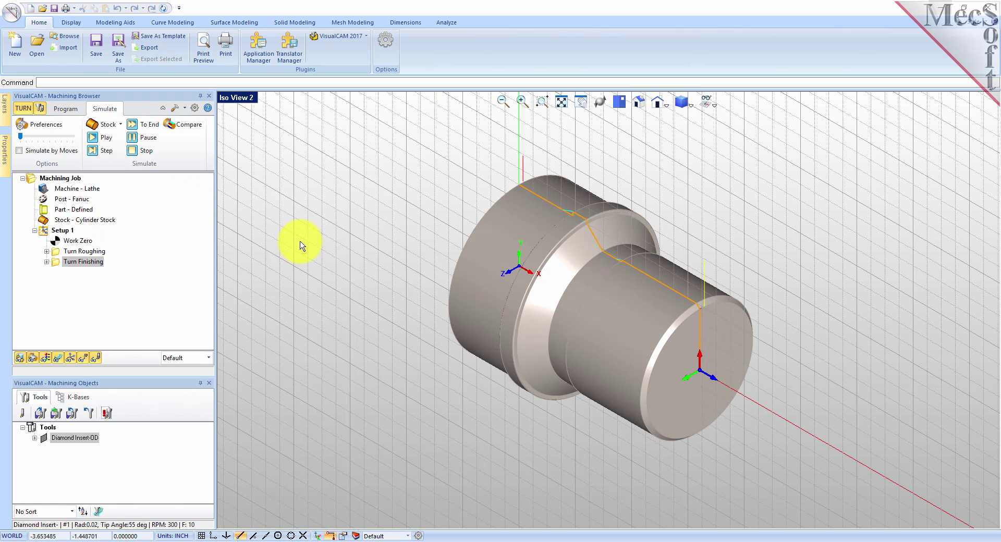
click(110, 141)
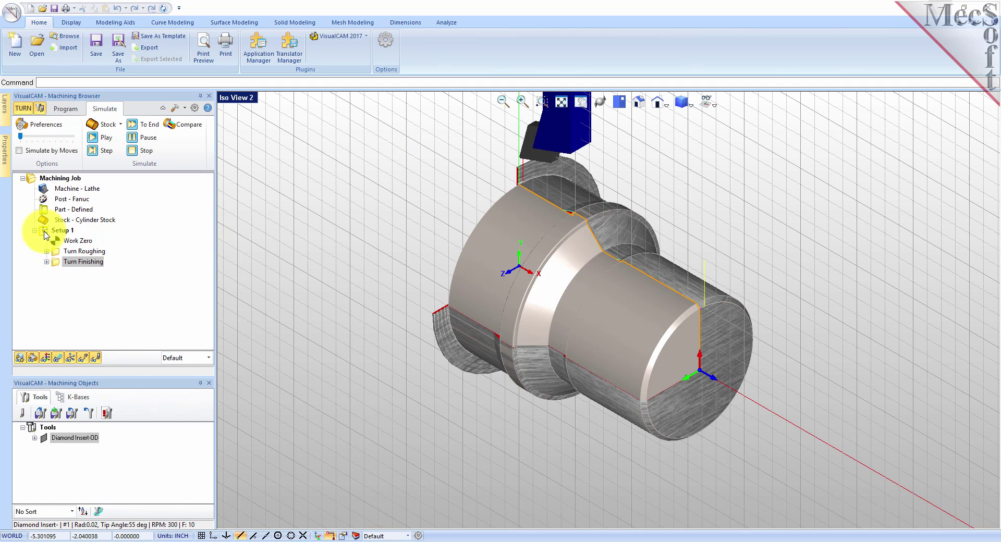
Post Setup 1 with the Fanuc post to TURNQuickStartTutorial_Setup 1.nc, review the Turn Roughing section of the G-code and close the file
click(46, 232)
right_click(46, 232)
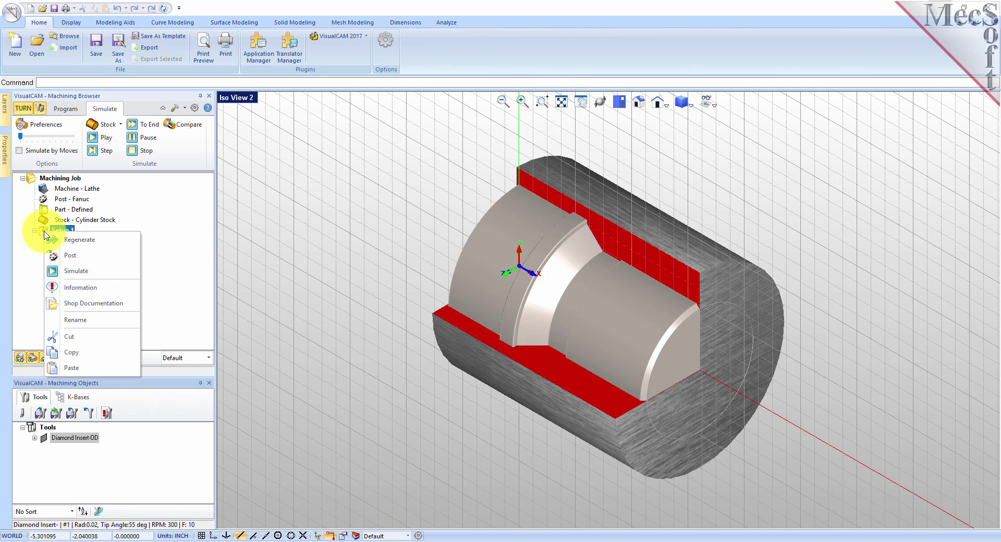
click(121, 258)
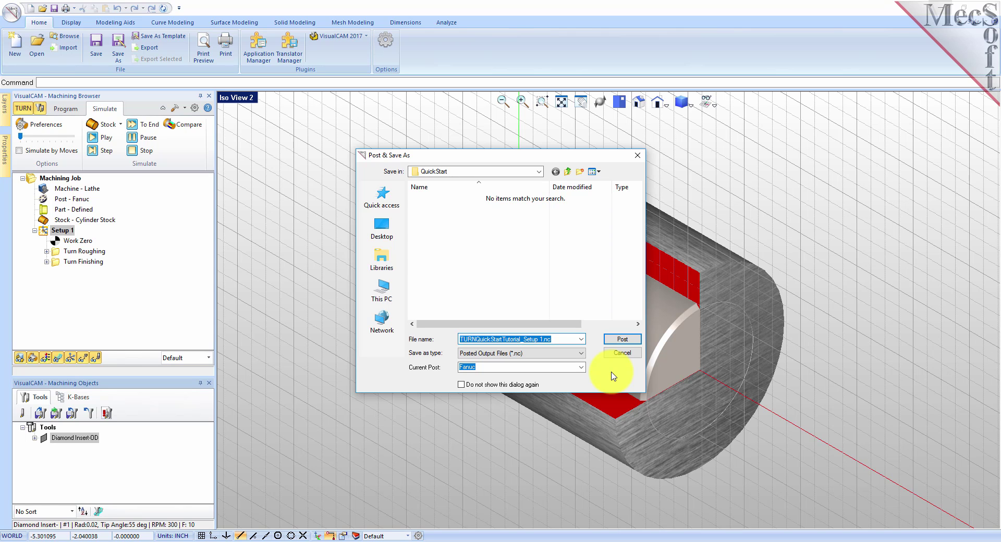
click(622, 339)
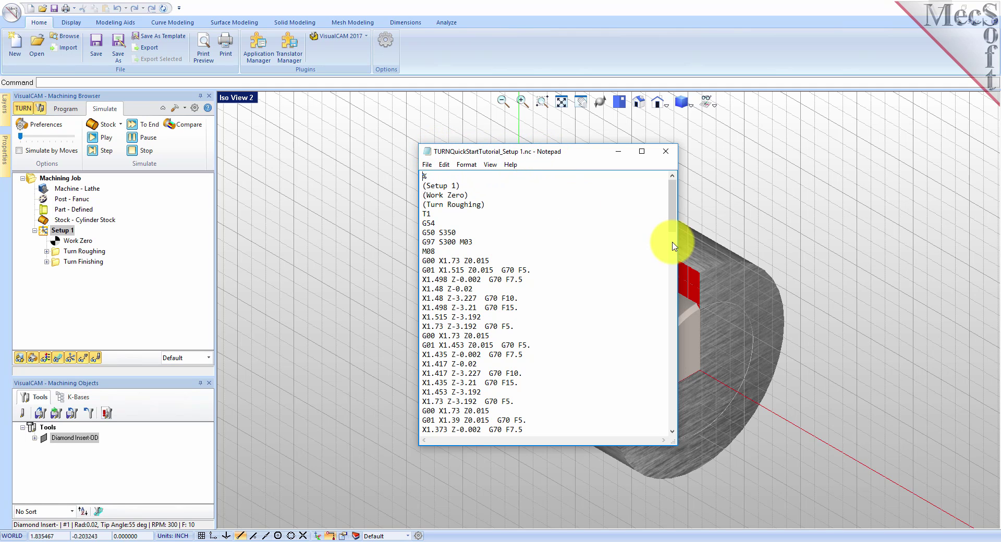
mouse_move(672, 205)
mouse_down()
mouse_move(672, 414)
mouse_move(666, 197)
mouse_up()
drag(510, 239, 445, 244)
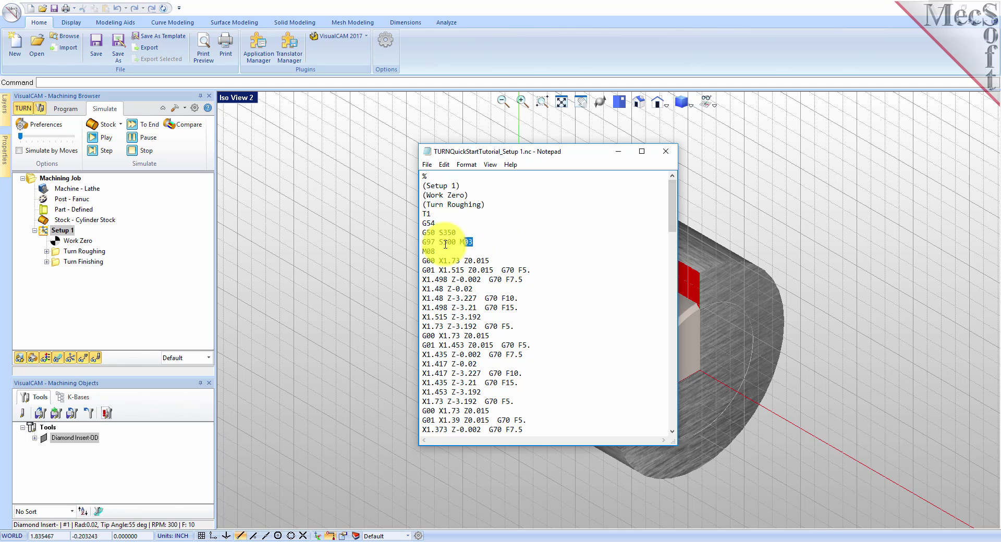
drag(488, 204, 423, 204)
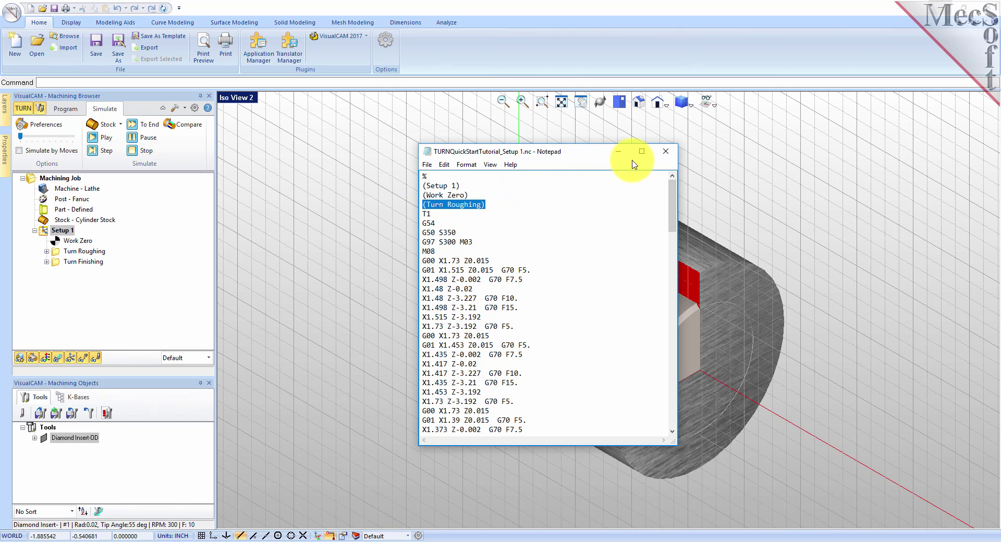
click(665, 152)
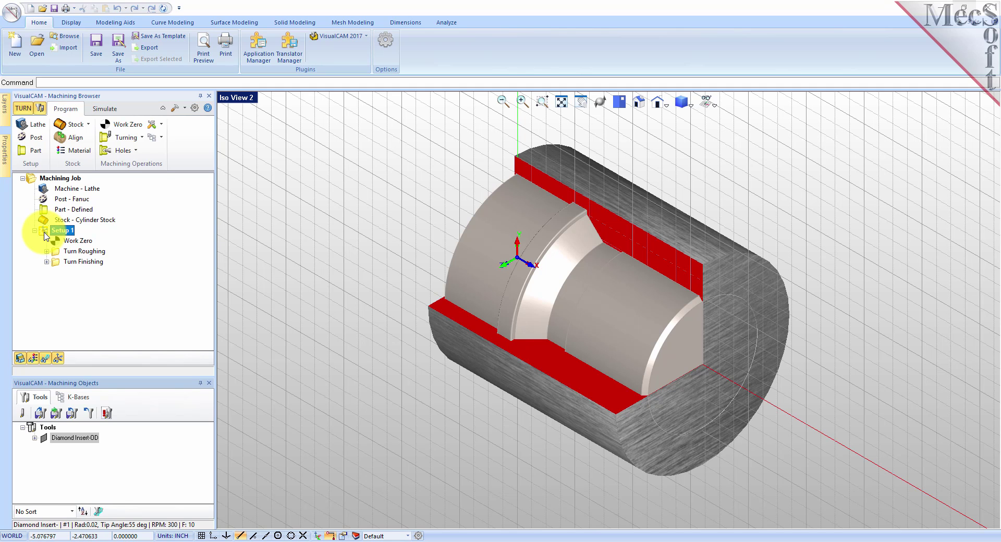
Examine Setup 1's machining operations information, including the tool, cut feed, GOTO count and machine time of the roughing and finishing operations
right_click(63, 232)
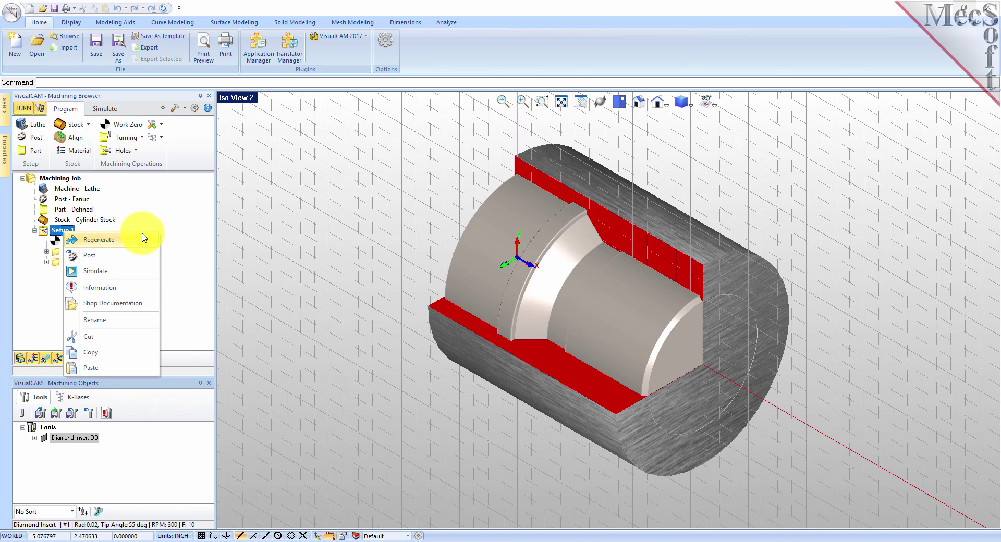
click(138, 288)
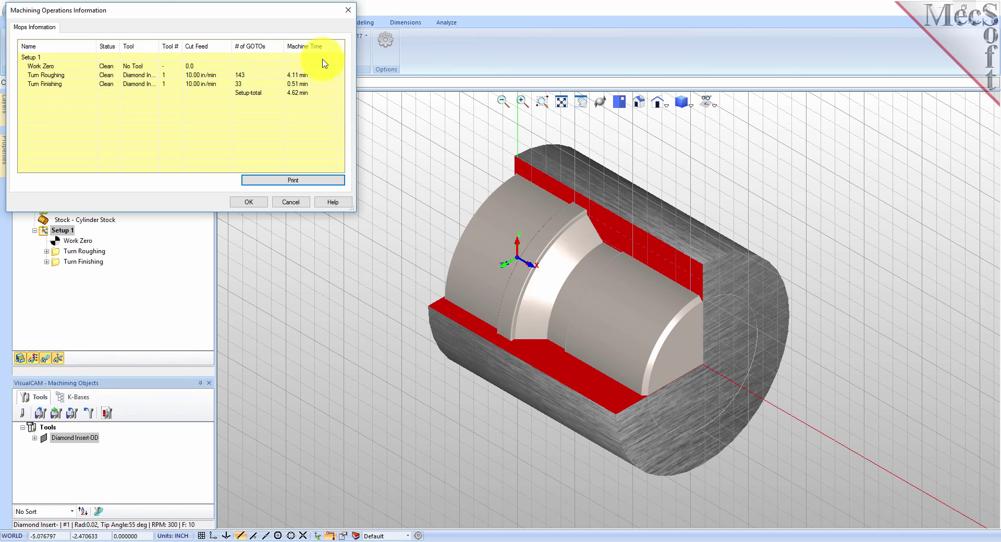
click(31, 57)
click(39, 67)
click(45, 76)
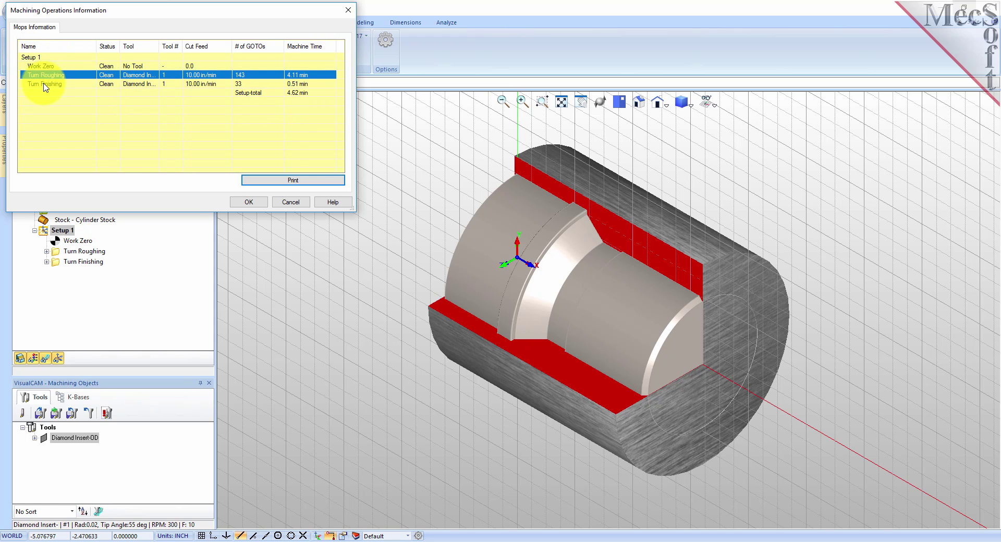
click(45, 84)
drag(81, 11, 284, 117)
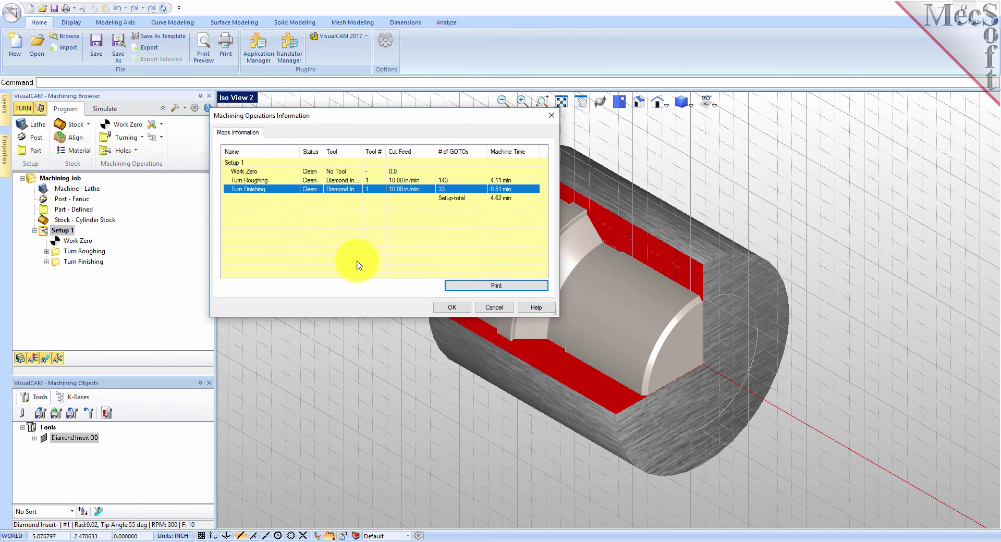
click(461, 309)
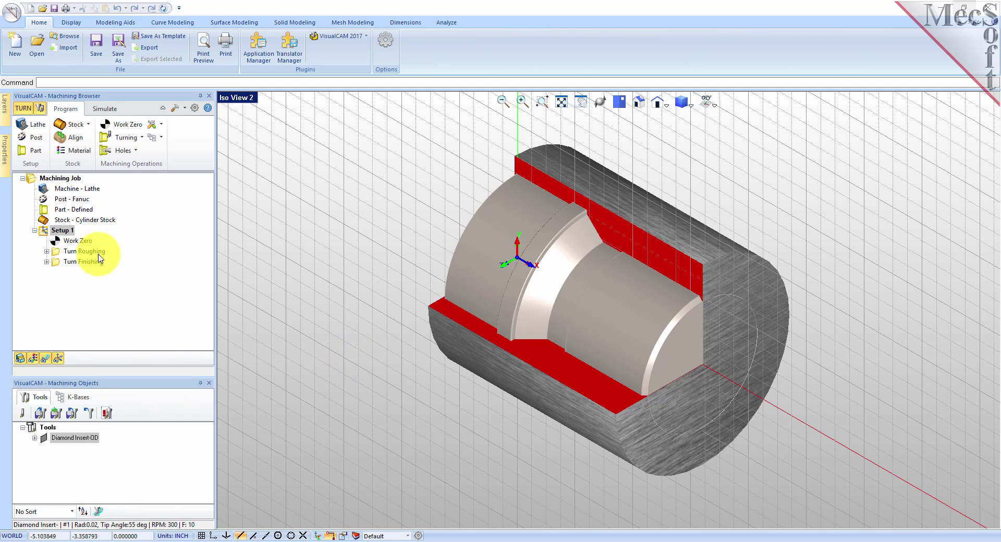
Generate shop documentation for Setup 1, save it as TURNQuickStartTutorial.html and look through the resulting setup sheet
click(46, 231)
right_click(65, 230)
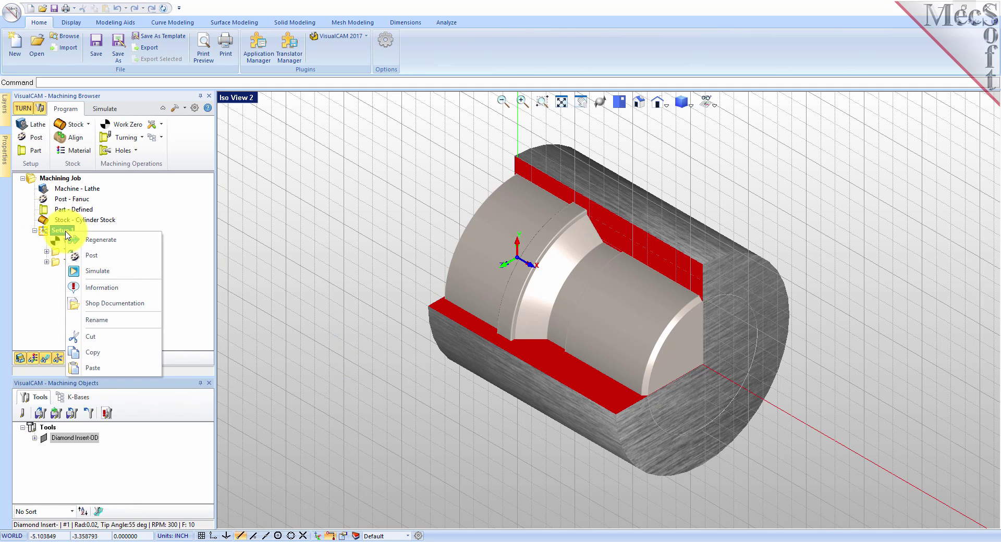
click(154, 306)
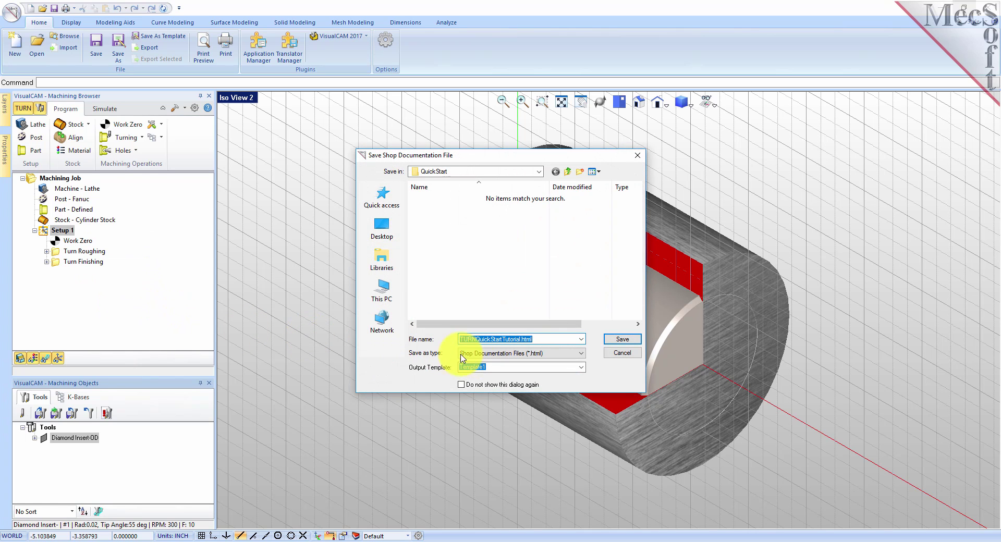
click(622, 340)
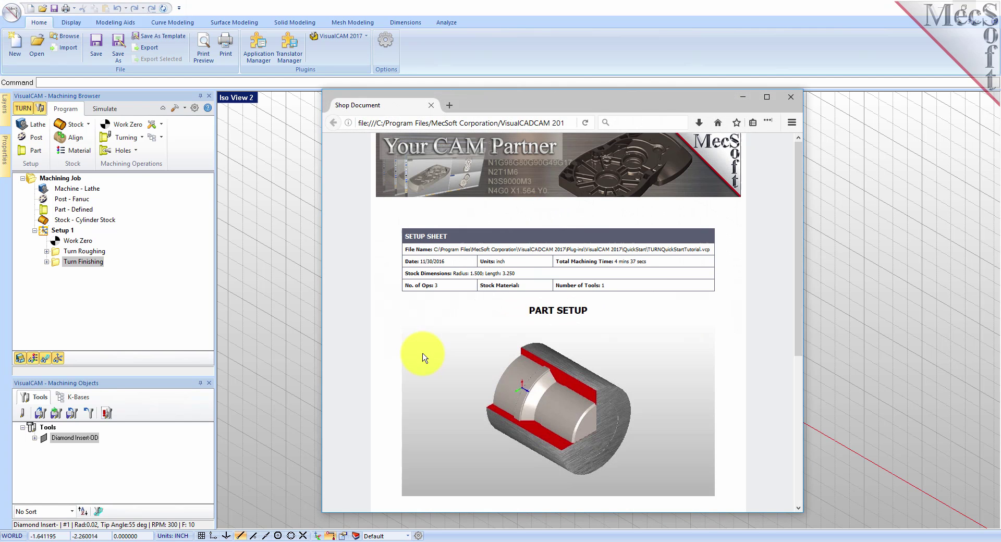
mouse_move(799, 196)
mouse_down()
mouse_move(796, 359)
mouse_move(801, 182)
mouse_up()
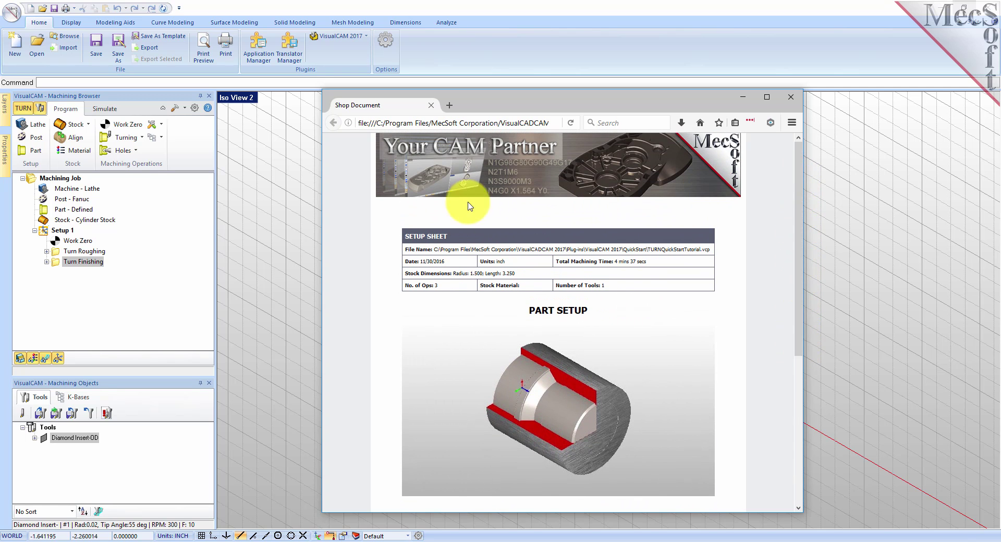